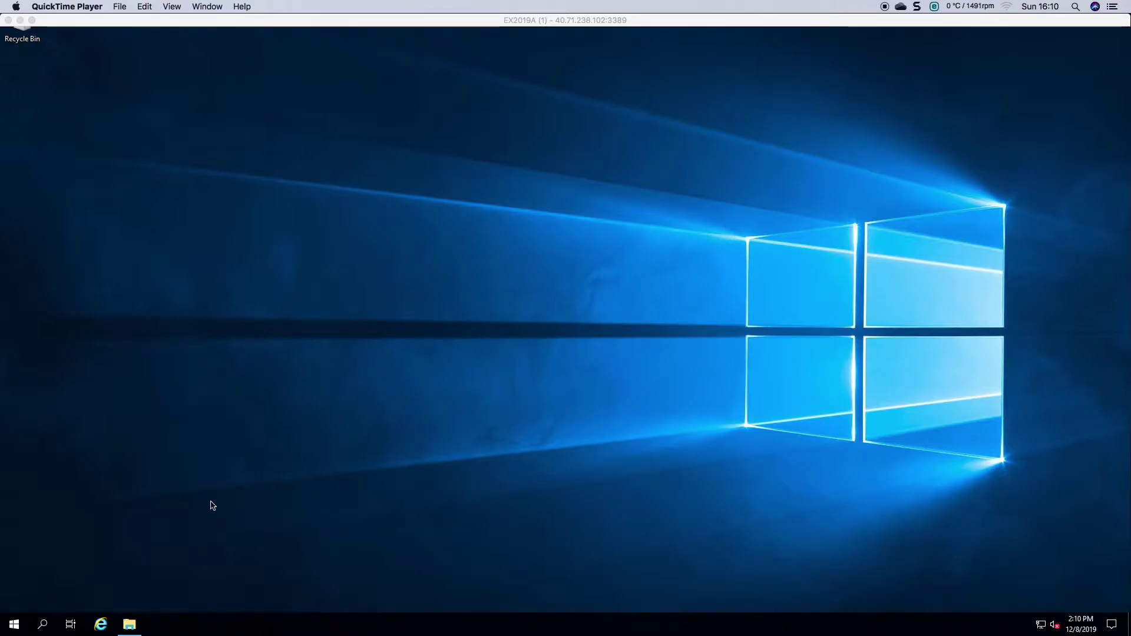
Mount the Exchange Server 2019 Cumulative Update 3 disc image from the Installs folder
left_click(130, 625)
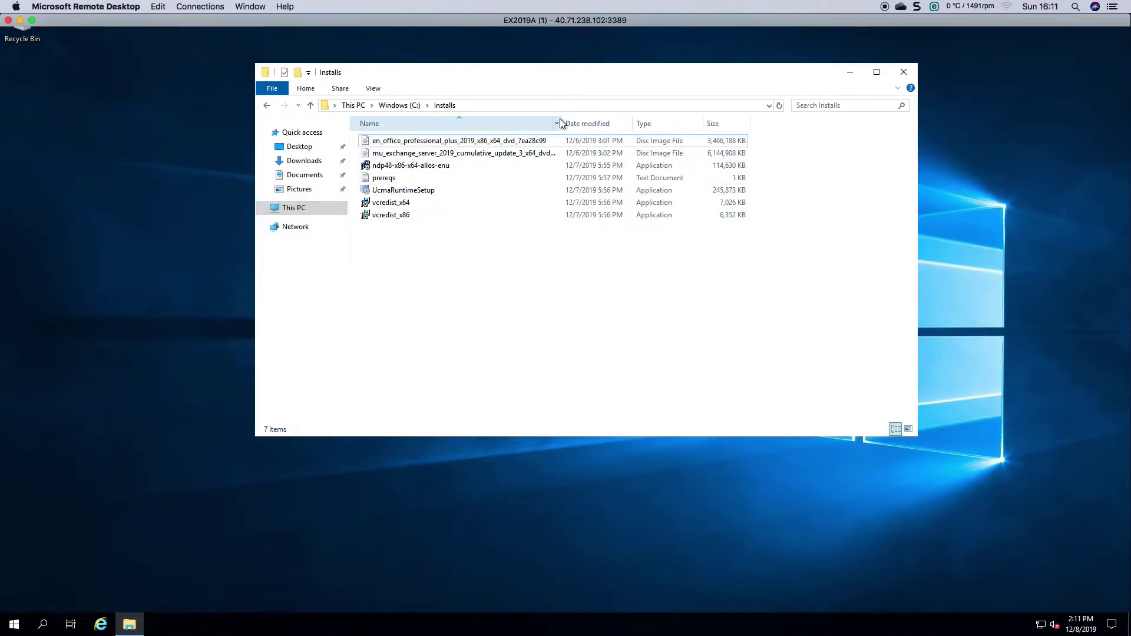
left_click_drag(562, 118, 645, 119)
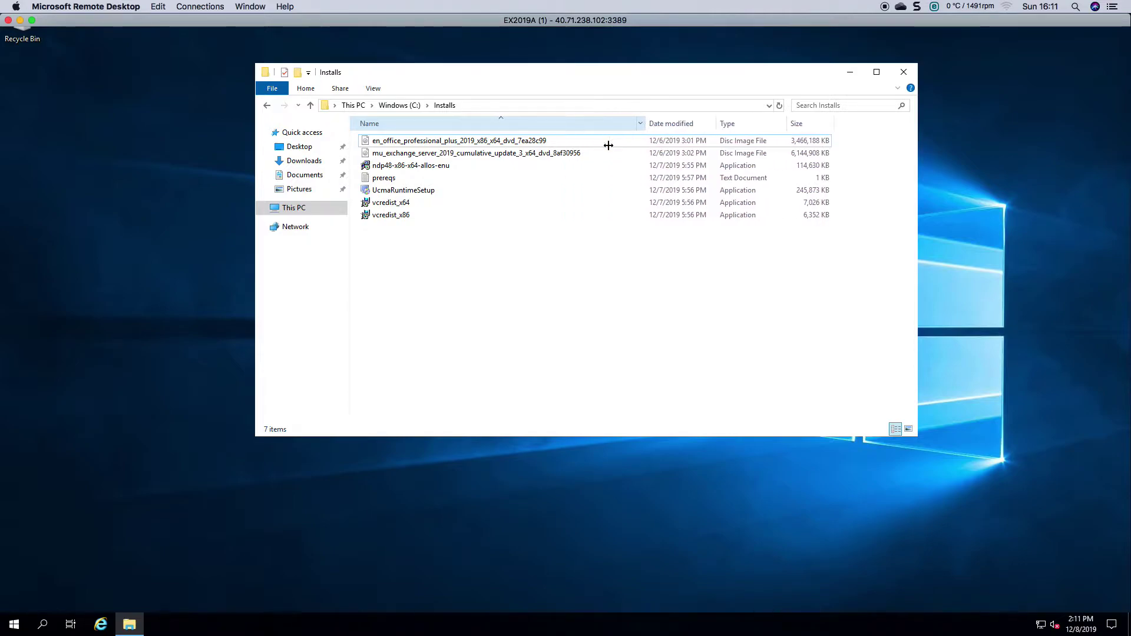
left_click(563, 154)
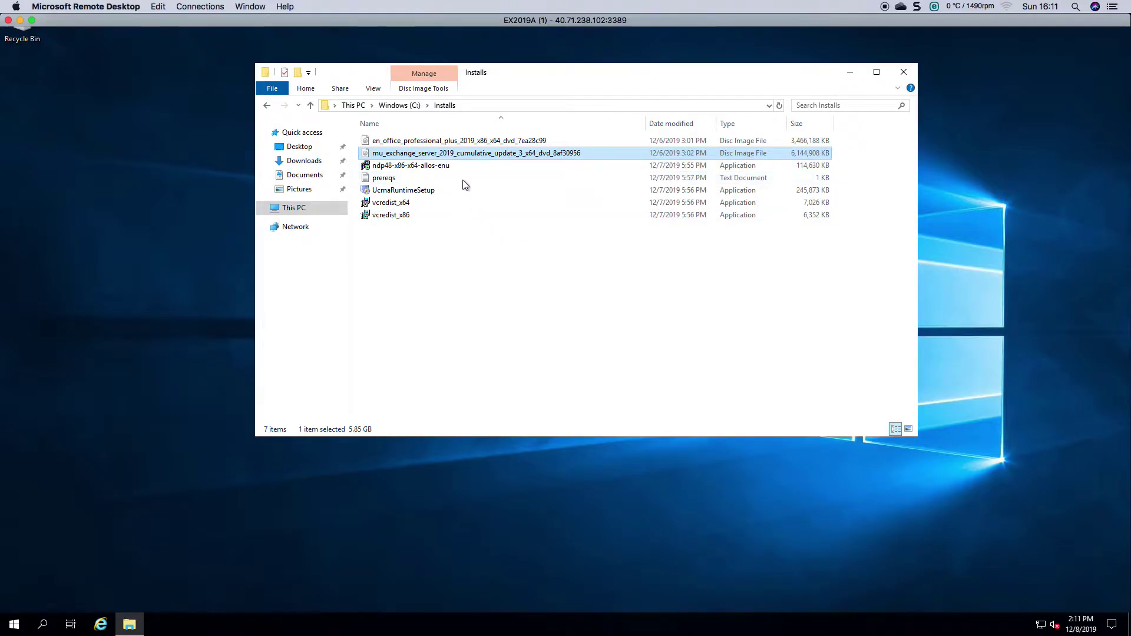
double_click(467, 155)
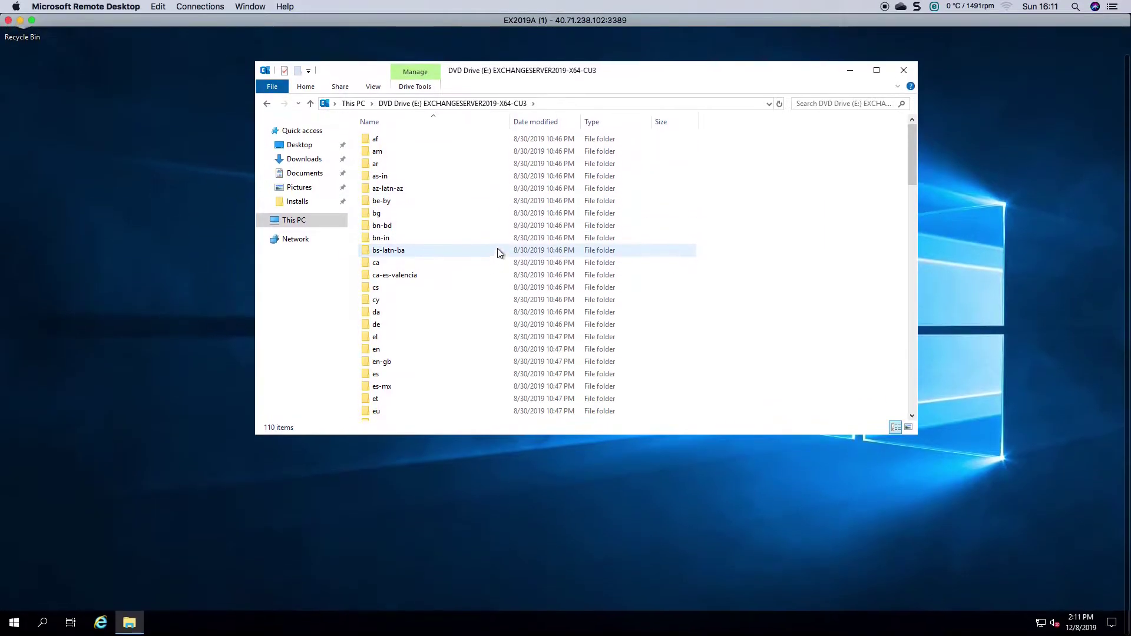
Run the Setup application on the mounted Exchange disc as administrator
left_click_drag(912, 162, 907, 409)
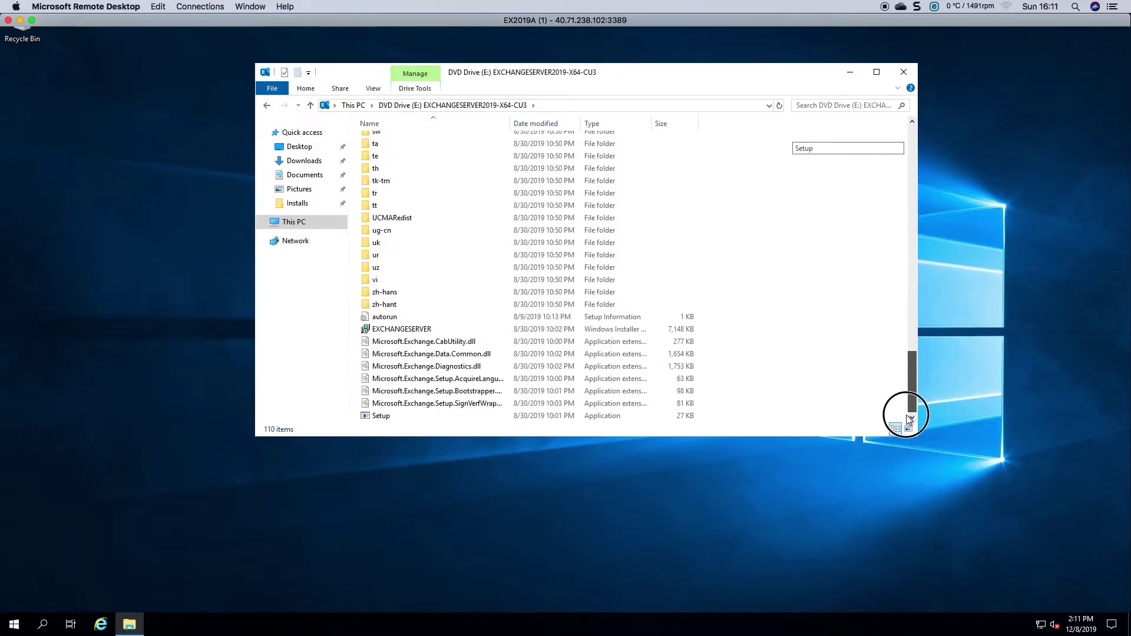
left_click(373, 415)
right_click(369, 416)
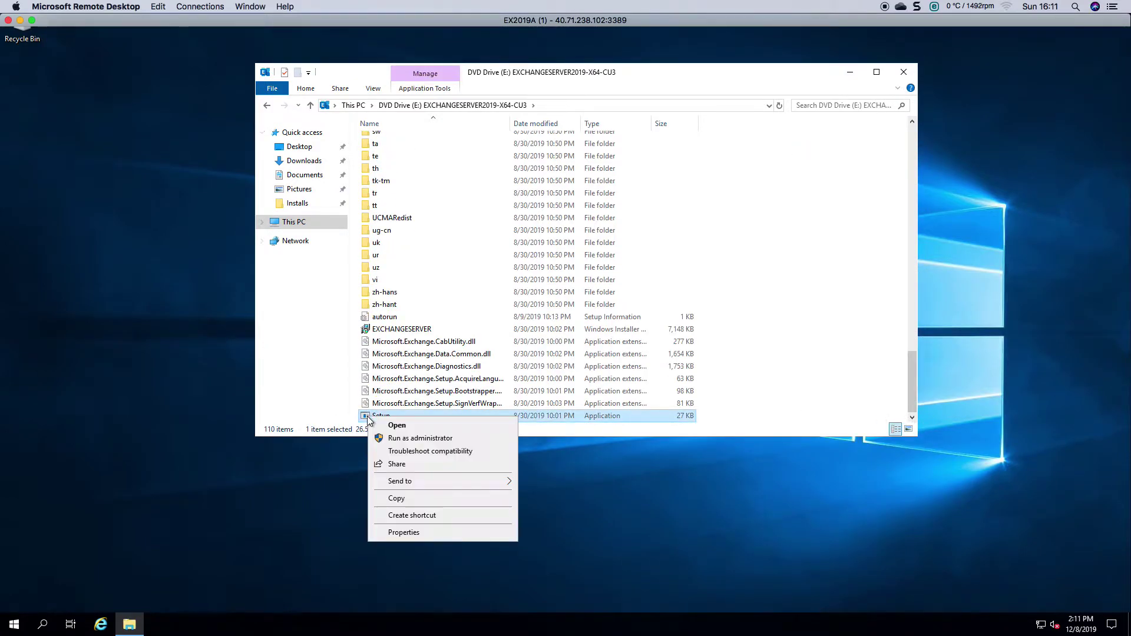
left_click(420, 438)
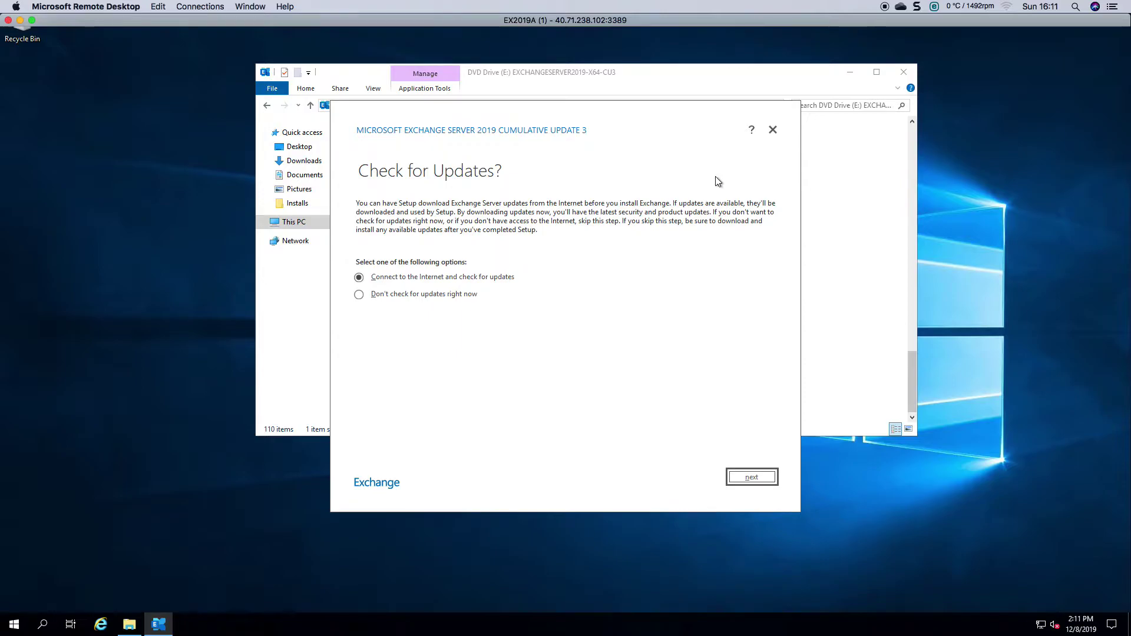
Have Exchange setup check online for updates and continue to file copying, closing the disc's folder window
left_click_drag(658, 117, 628, 71)
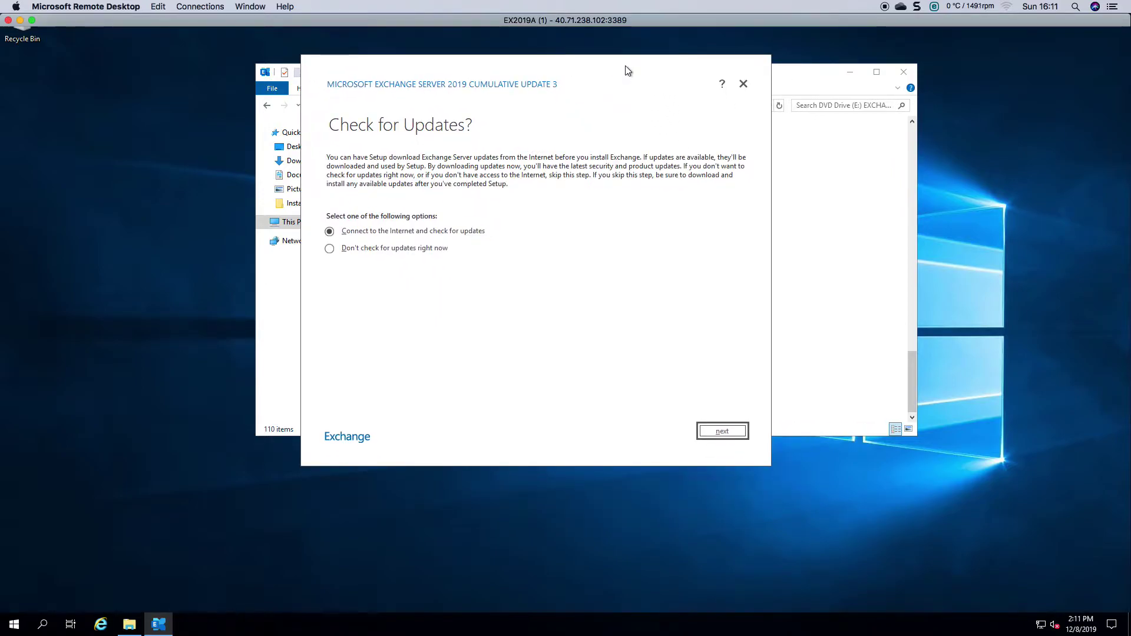
left_click(714, 434)
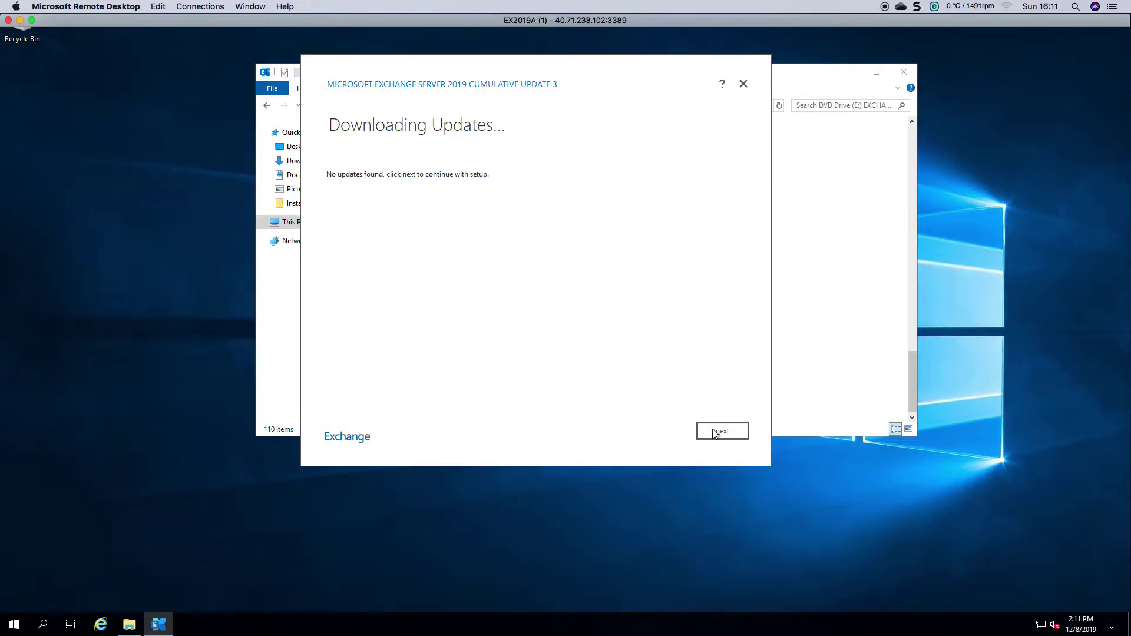
left_click(729, 432)
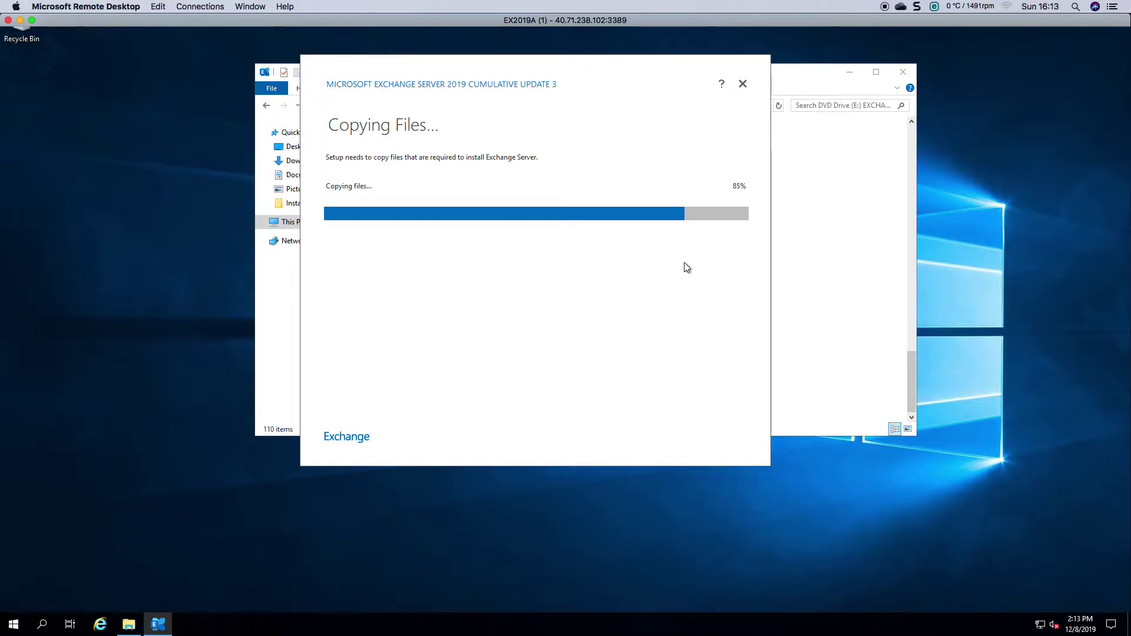
left_click(905, 71)
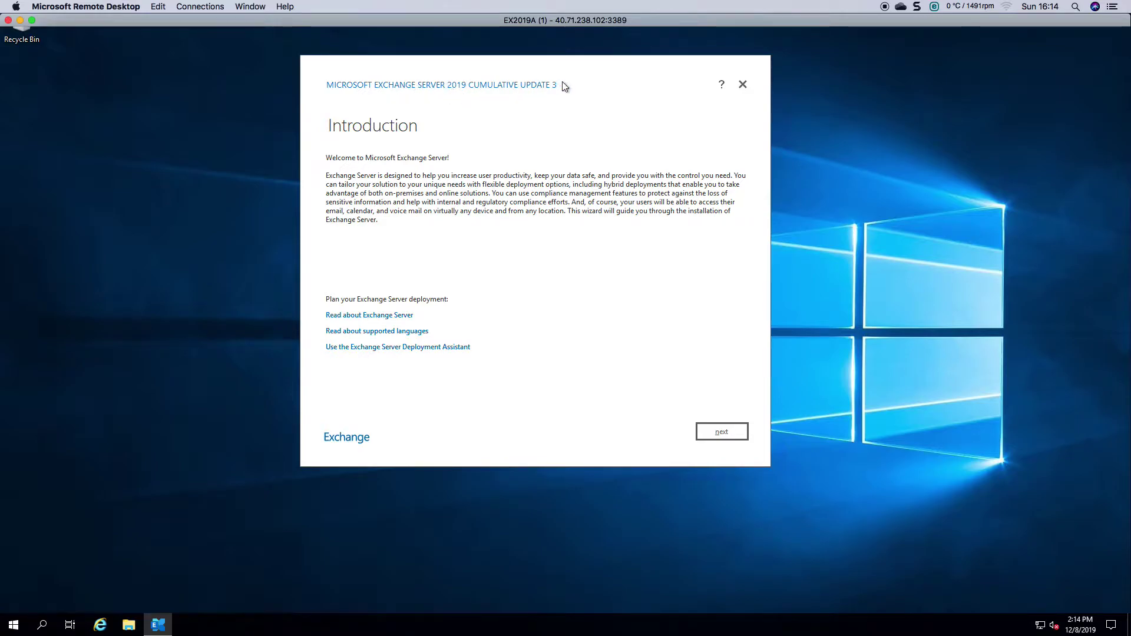
Accept the Exchange license agreement and keep the option to use recommended settings
left_click(723, 433)
left_click(390, 384)
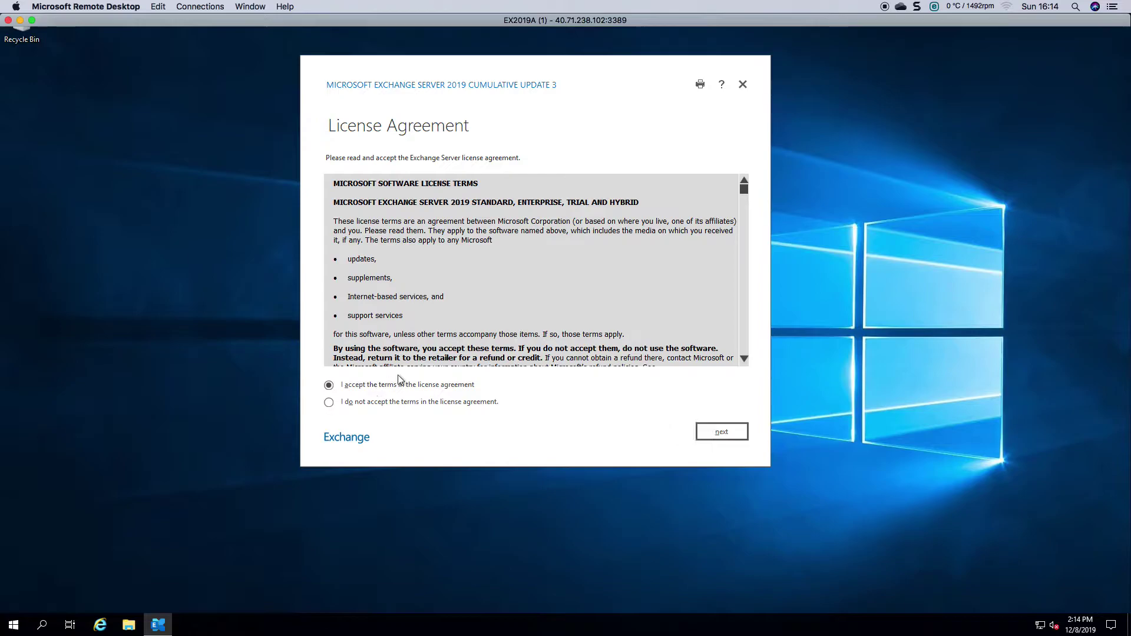
left_click(722, 431)
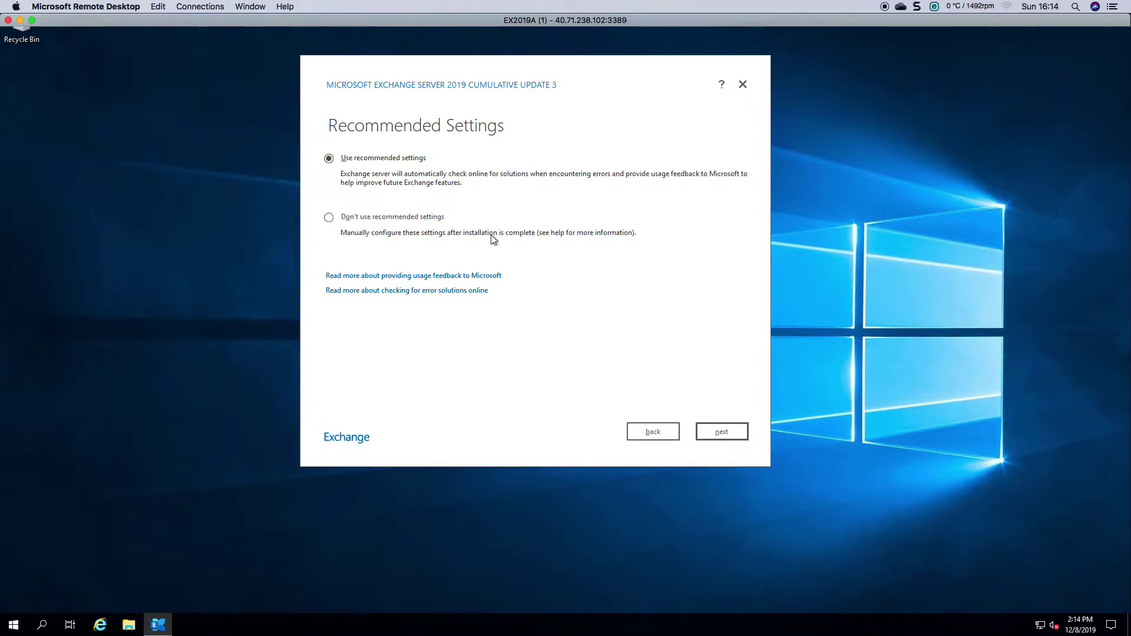
left_click(723, 432)
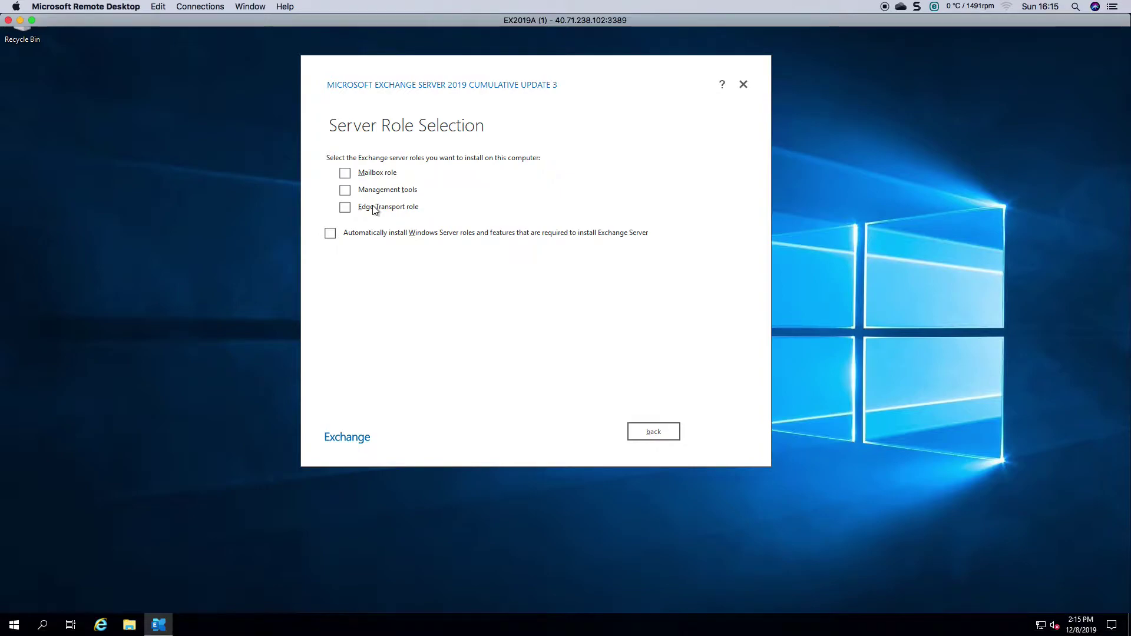
Choose the Mailbox role for installation and keep the default path C:\Program Files\Microsoft\Exchange Server\V15
left_click(345, 173)
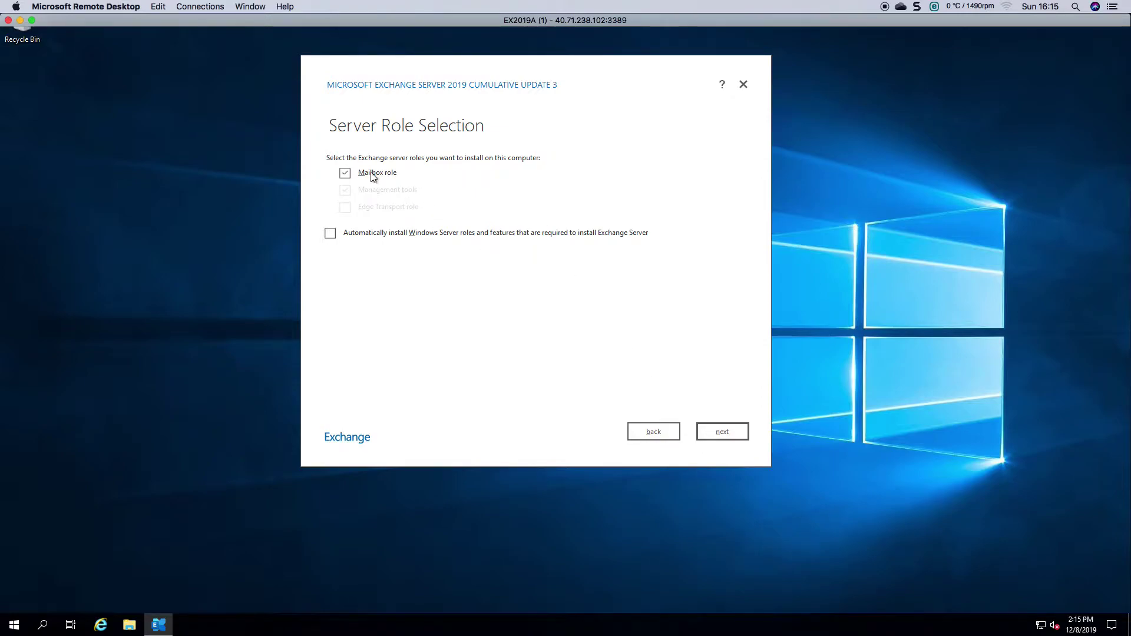
left_click(719, 432)
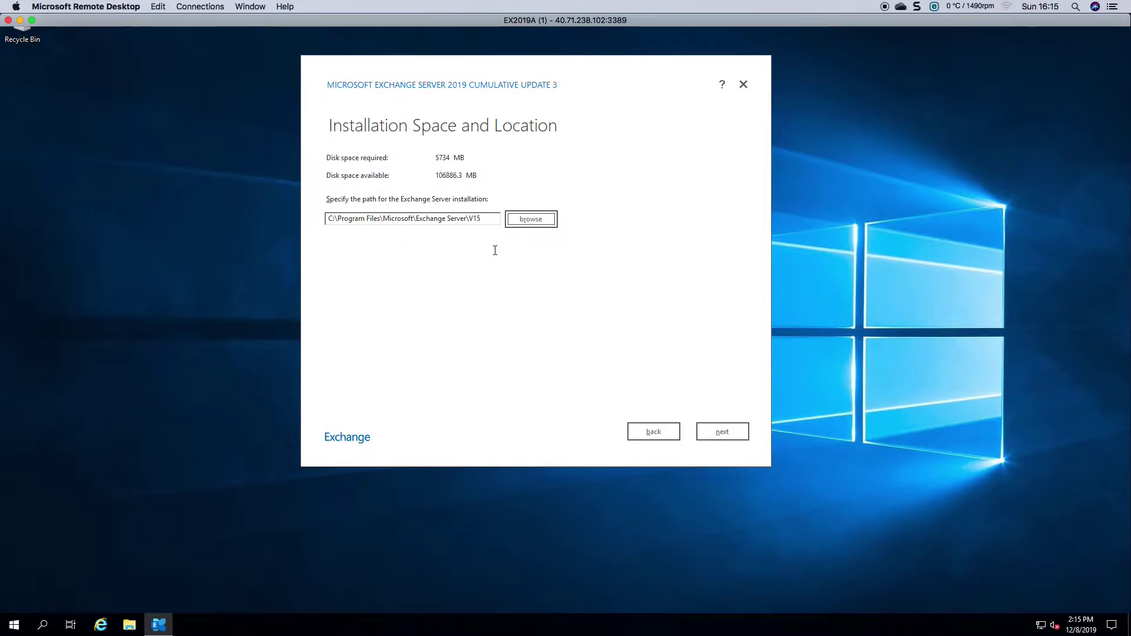
left_click(731, 431)
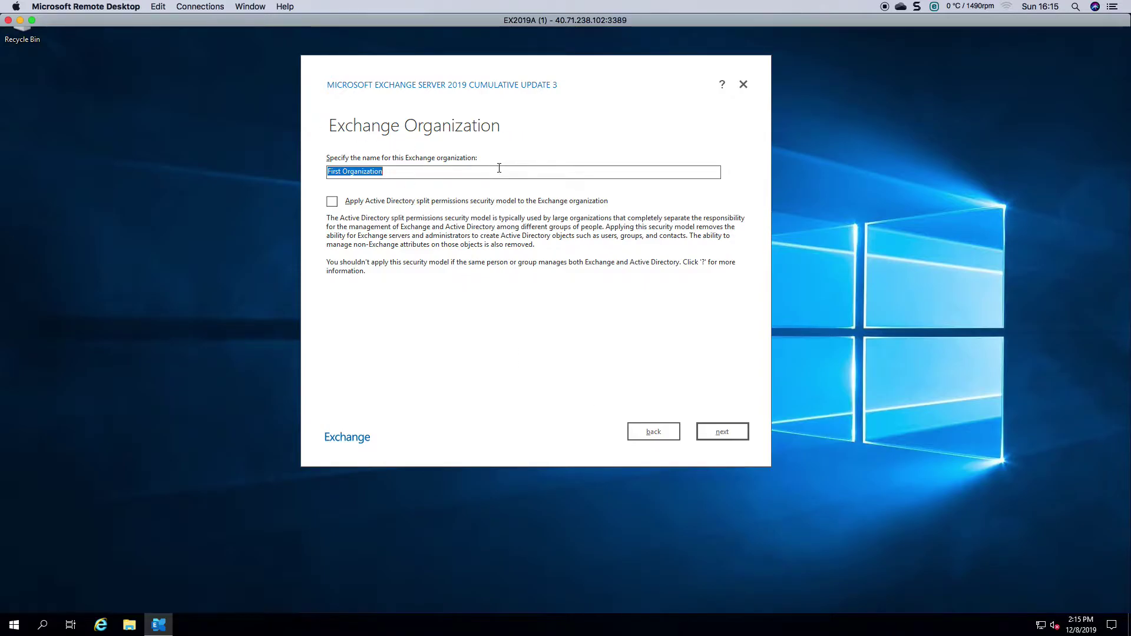
Keep First Organization as the Exchange organization name and leave malware scanning enabled, proceeding to the readiness checks
left_click(721, 431)
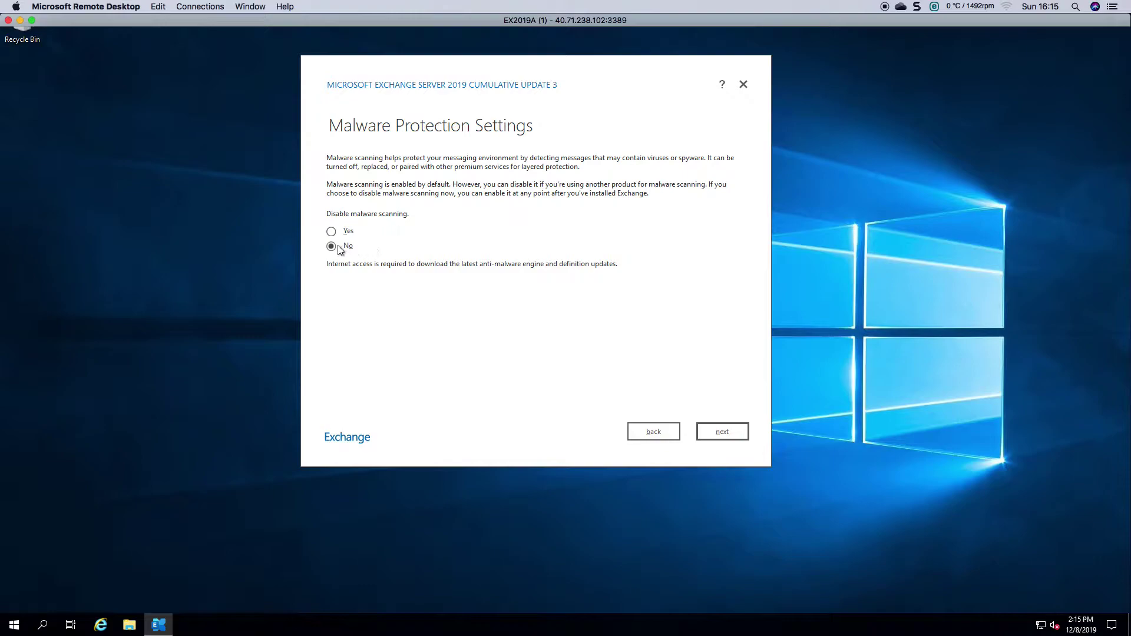
left_click(720, 432)
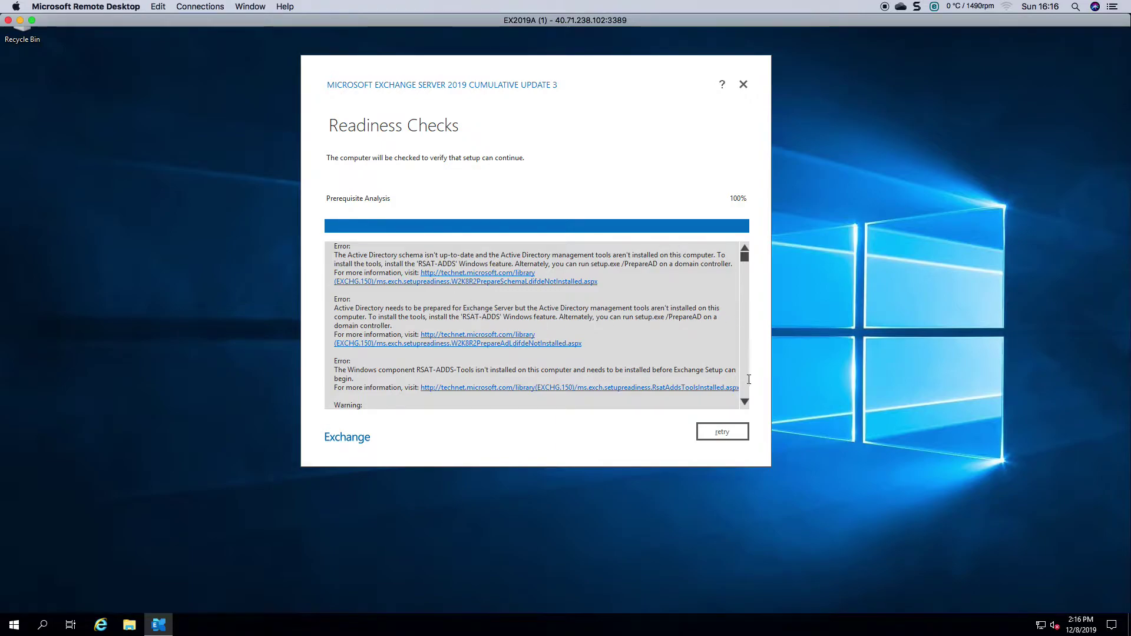
Review the full list of errors and warnings from the prerequisite analysis
left_click(745, 402)
left_click(745, 402)
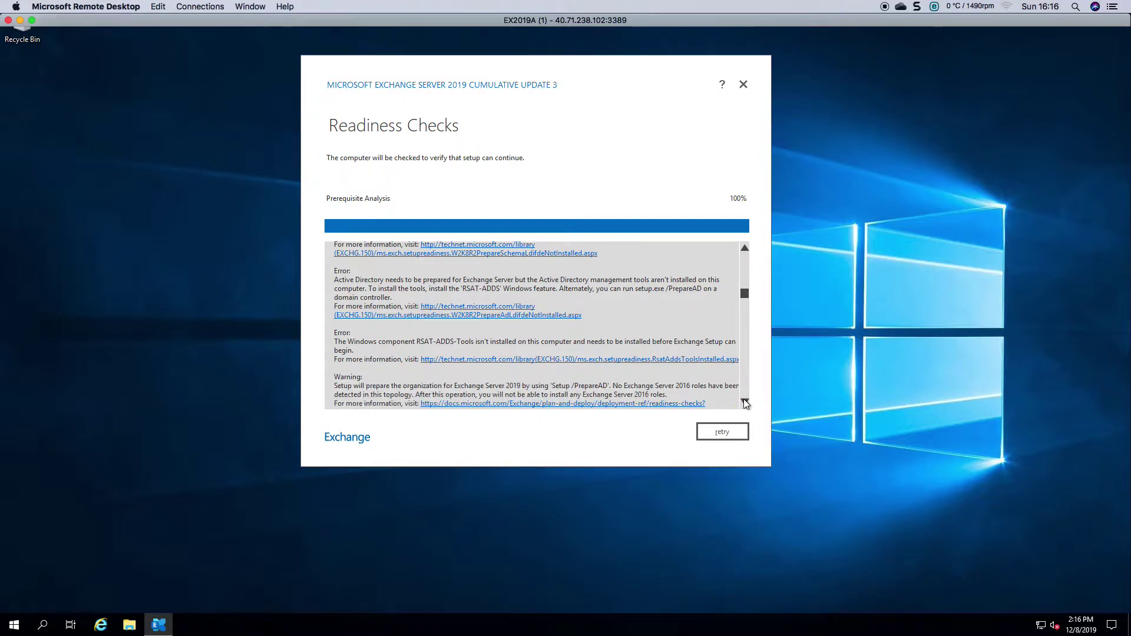
left_click(745, 400)
left_click(744, 401)
left_click(745, 401)
left_click(744, 401)
left_click(744, 401)
left_click(744, 401)
left_click(744, 401)
left_click(744, 401)
left_click_drag(745, 393, 741, 267)
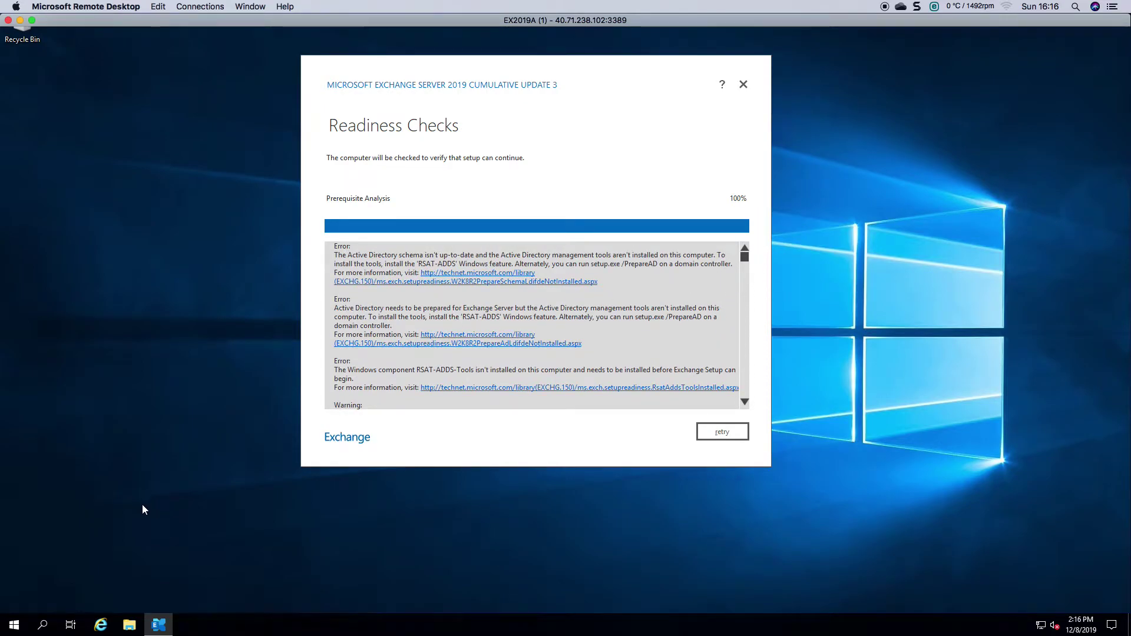
Open Windows PowerShell as administrator
left_click(13, 625)
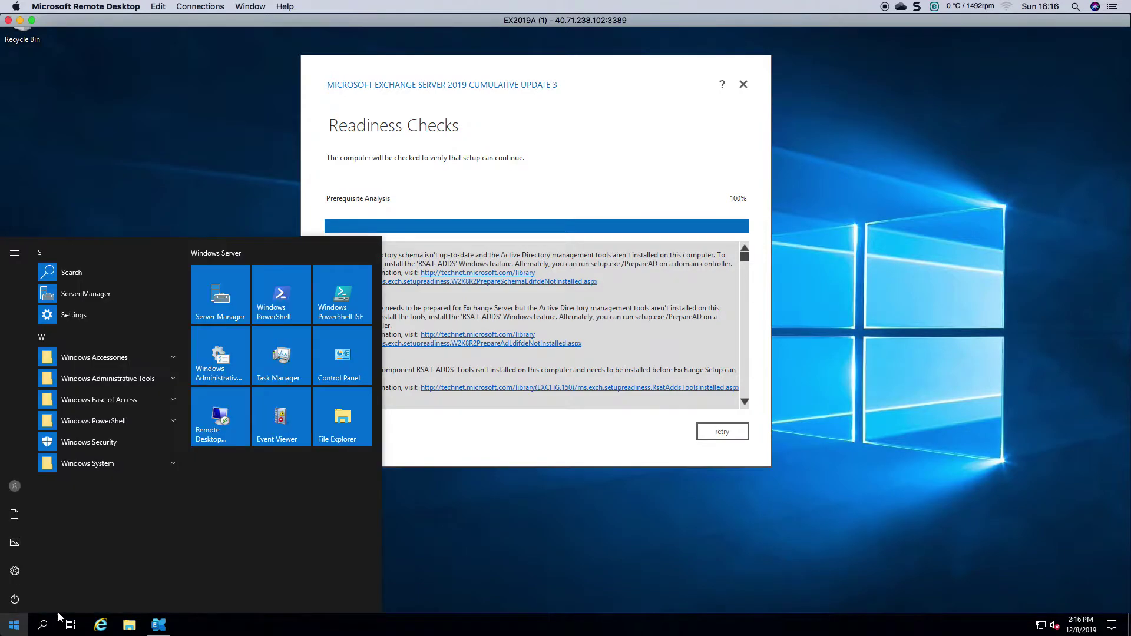
right_click(286, 310)
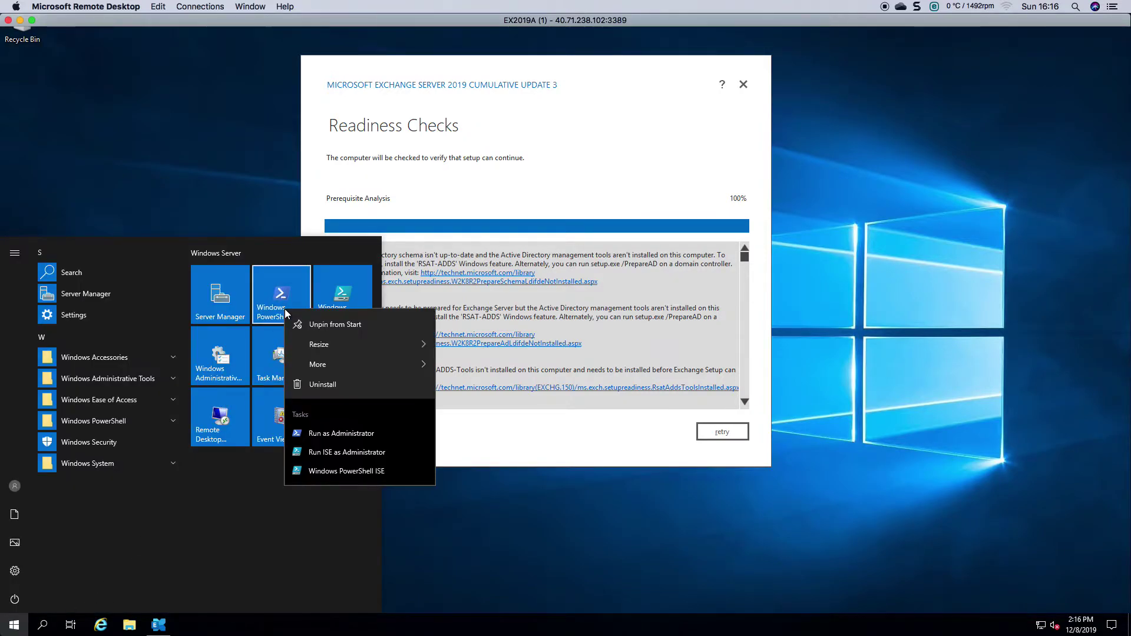
left_click(348, 433)
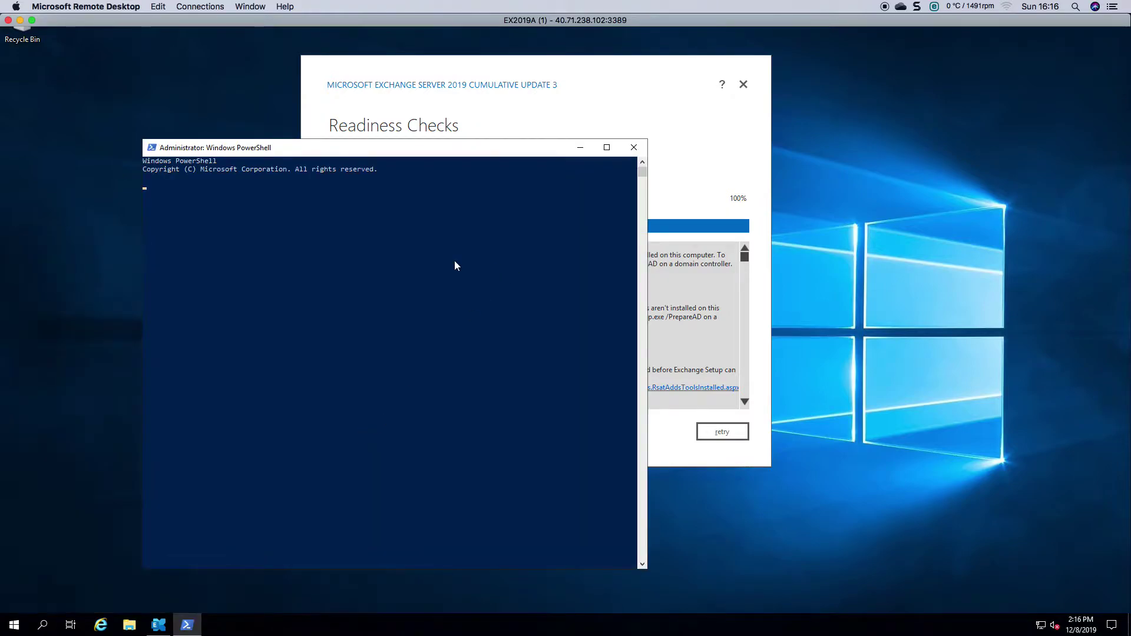
Install the Active Directory management tools with the command Install-WindowsFeature RSAT-ADDS
type("inst")
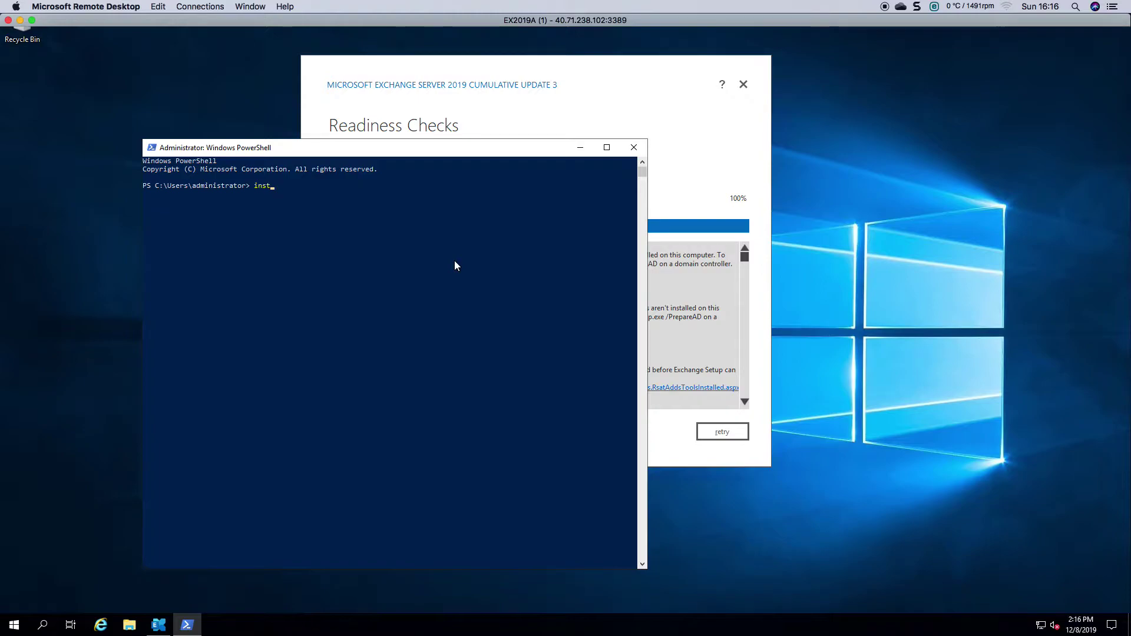
key("Tab")
key("BackSpace")
key("BackSpace")
key("BackSpace")
key("BackSpace")
type("Wind")
key("Tab")
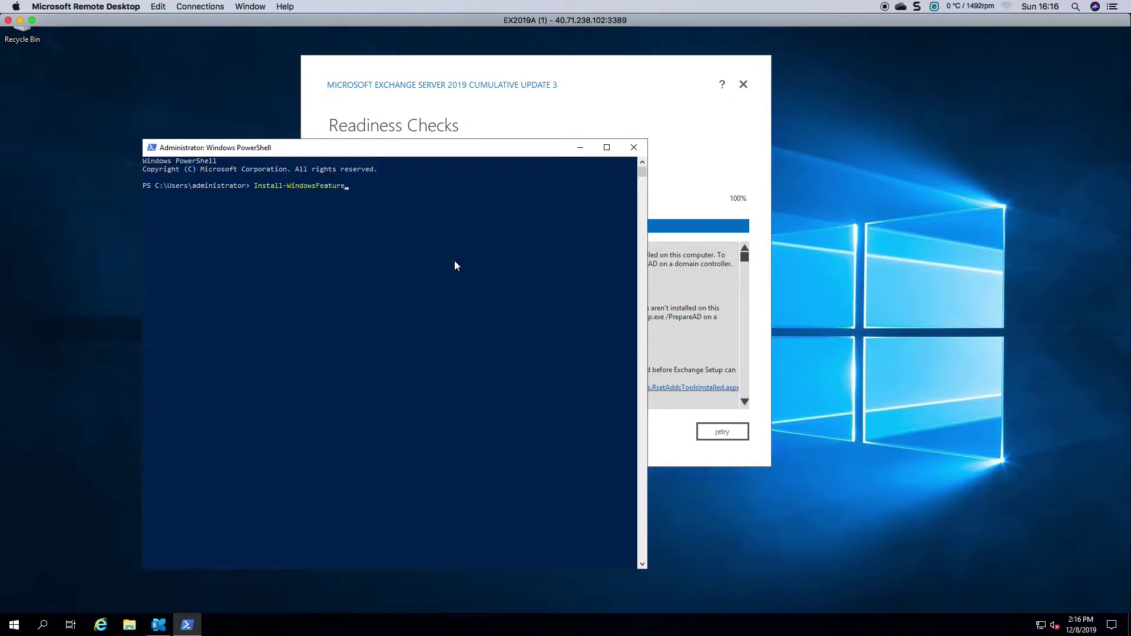
type("RSAT-DD")
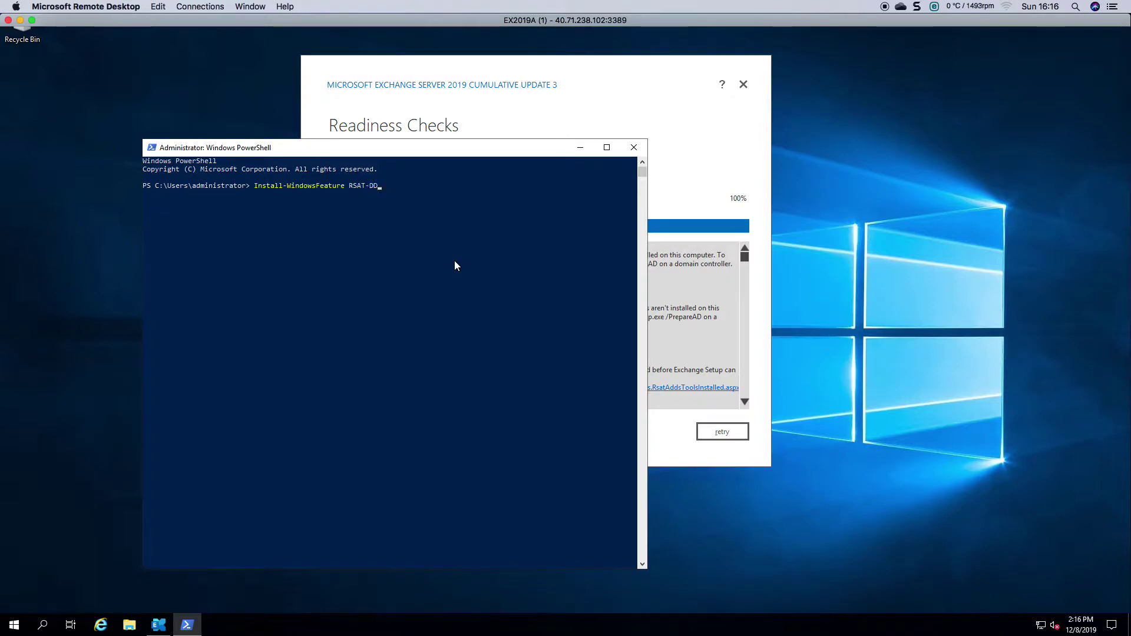
key("BackSpace")
key("BackSpace")
type("ADDS")
key("Return")
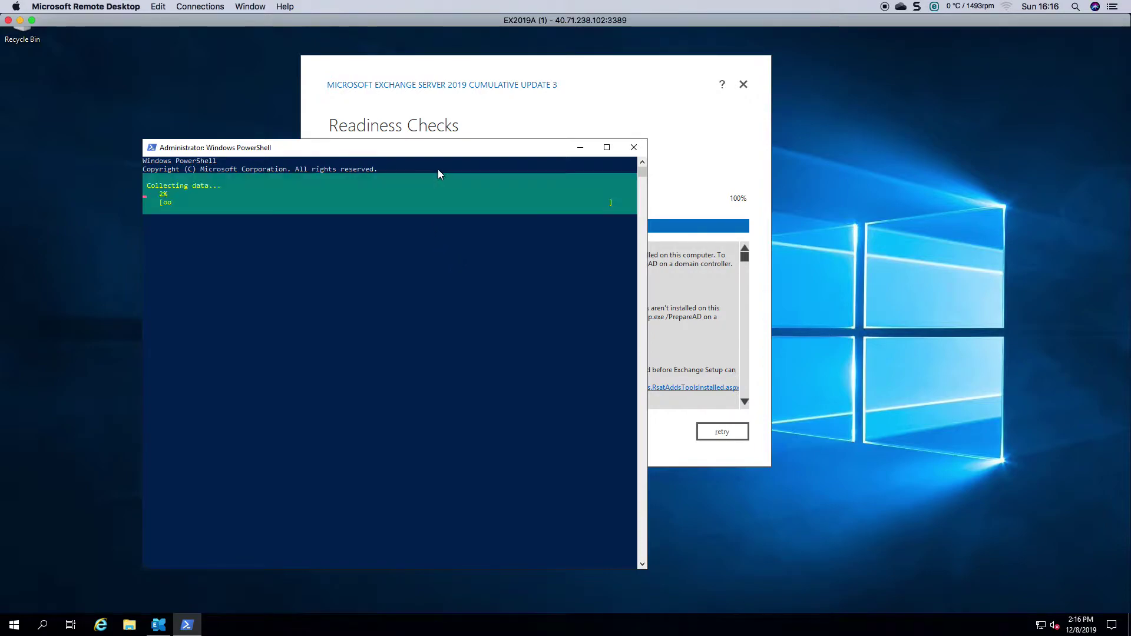
Check Windows Administrative Tools for the Active Directory management tools
left_click_drag(439, 153, 399, 101)
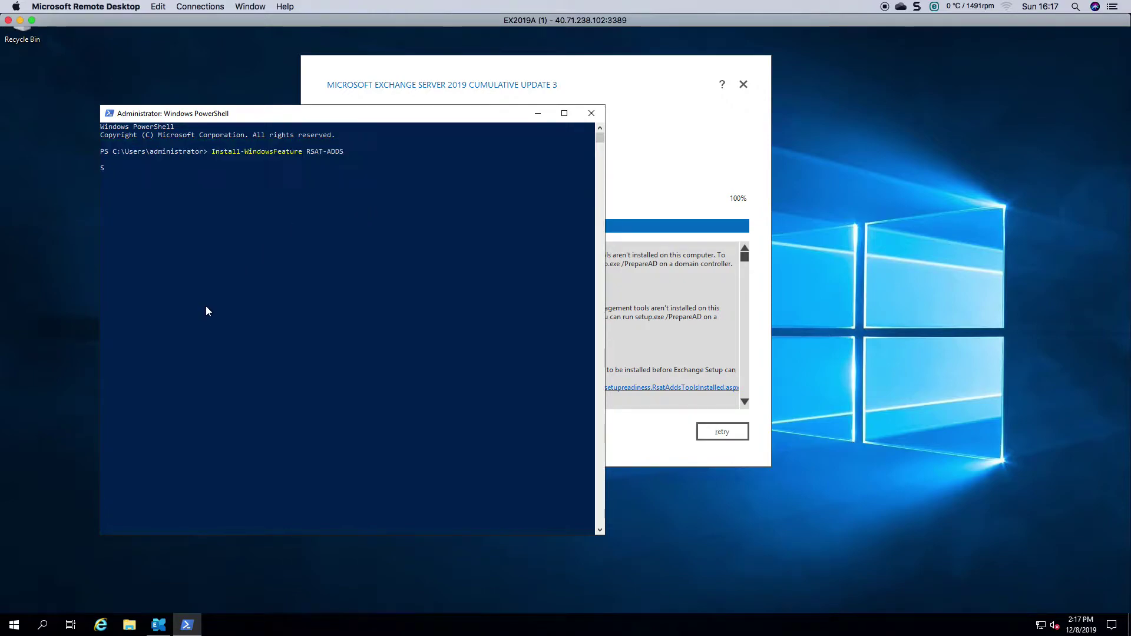
left_click(24, 632)
left_click(143, 381)
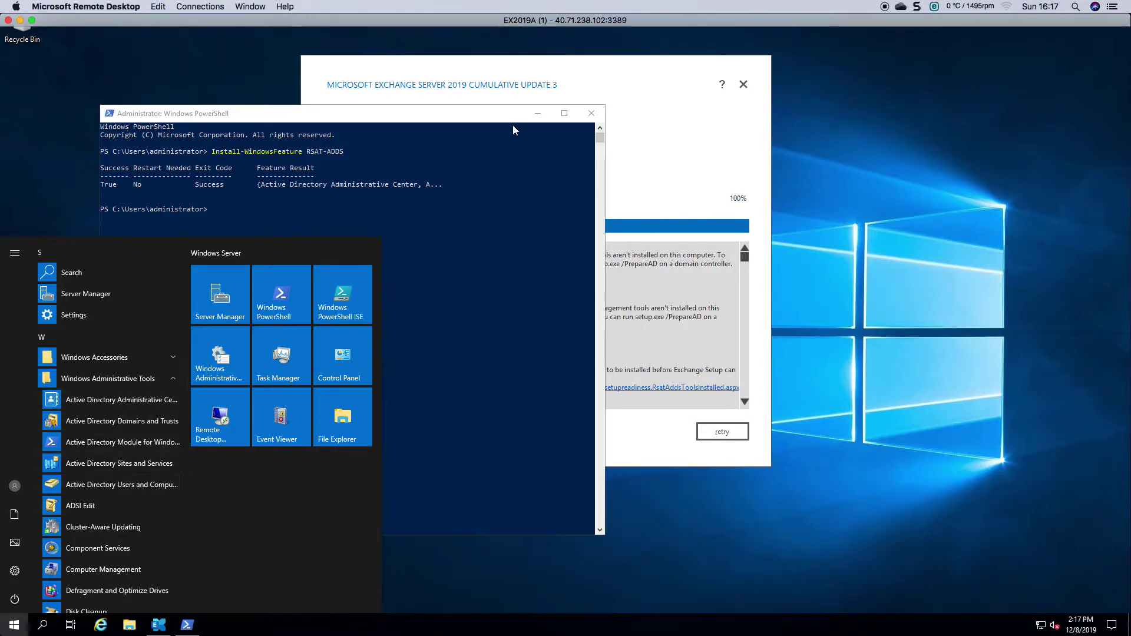
Close PowerShell and rerun the Exchange readiness checks
left_click(591, 113)
left_click(591, 113)
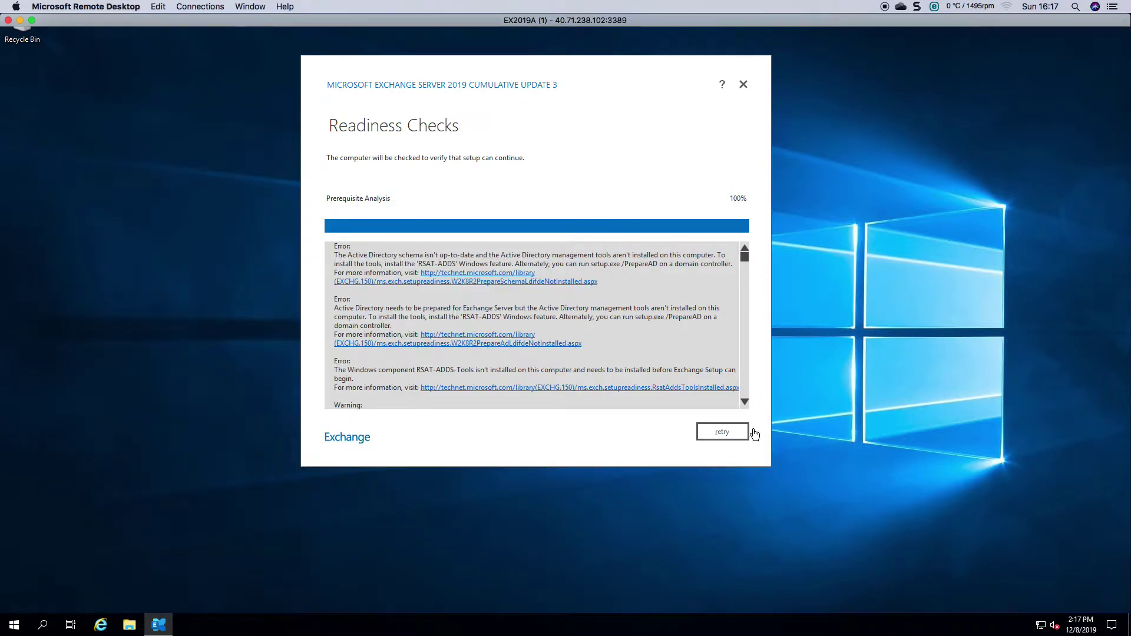
left_click(733, 431)
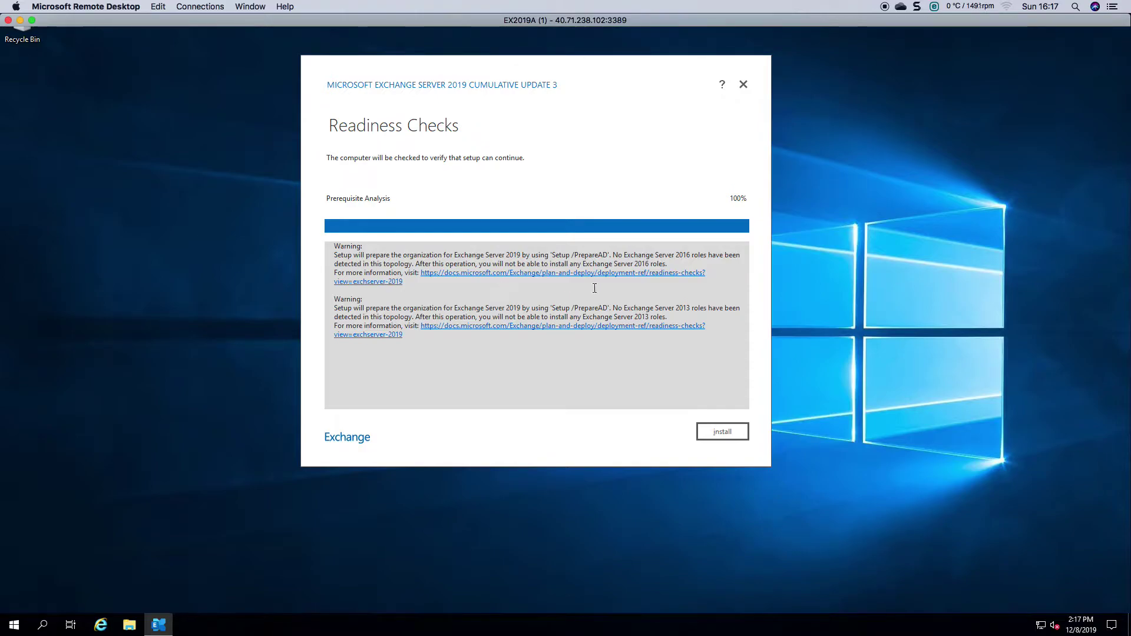
Examine the readiness warnings about Exchange Server 2013 and 2016 roles
left_click_drag(690, 308, 655, 309)
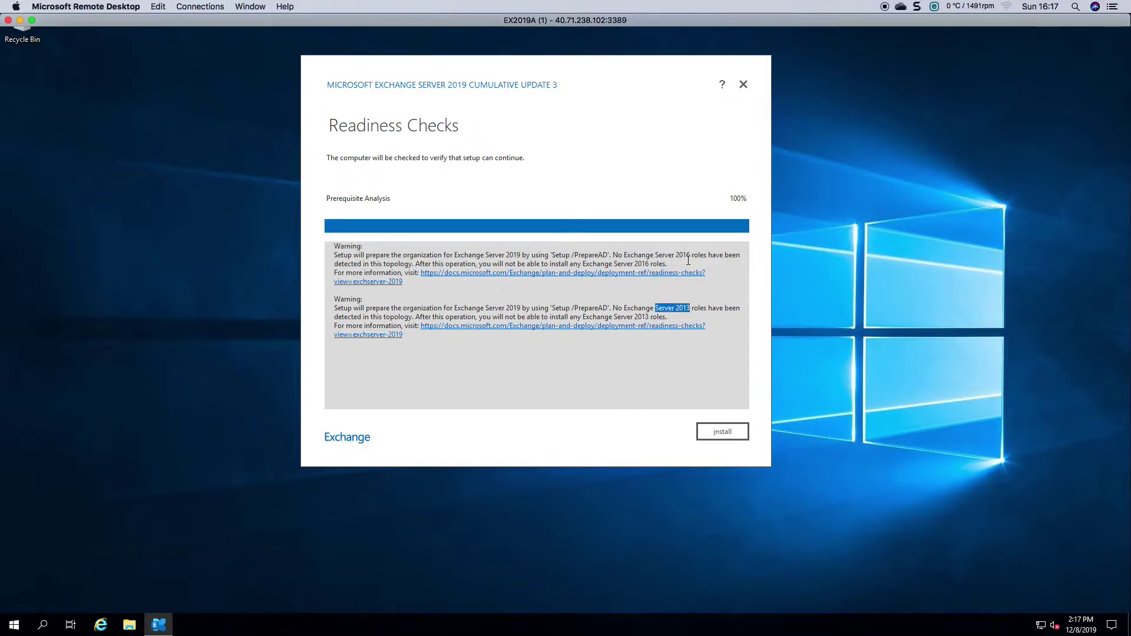
left_click_drag(690, 255, 656, 255)
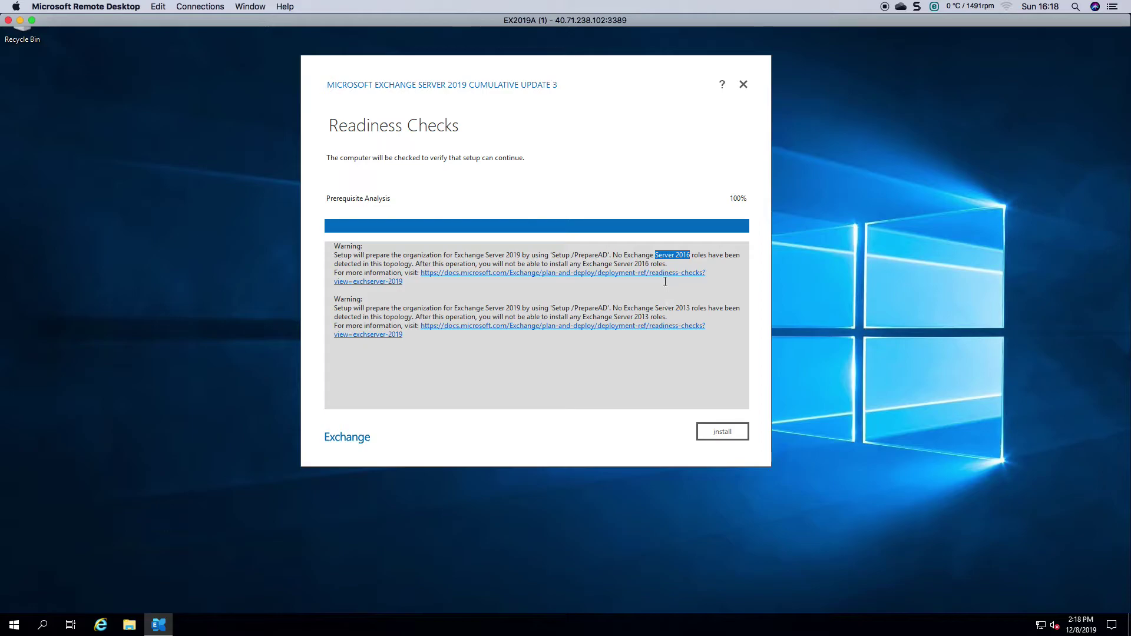
left_click(665, 311)
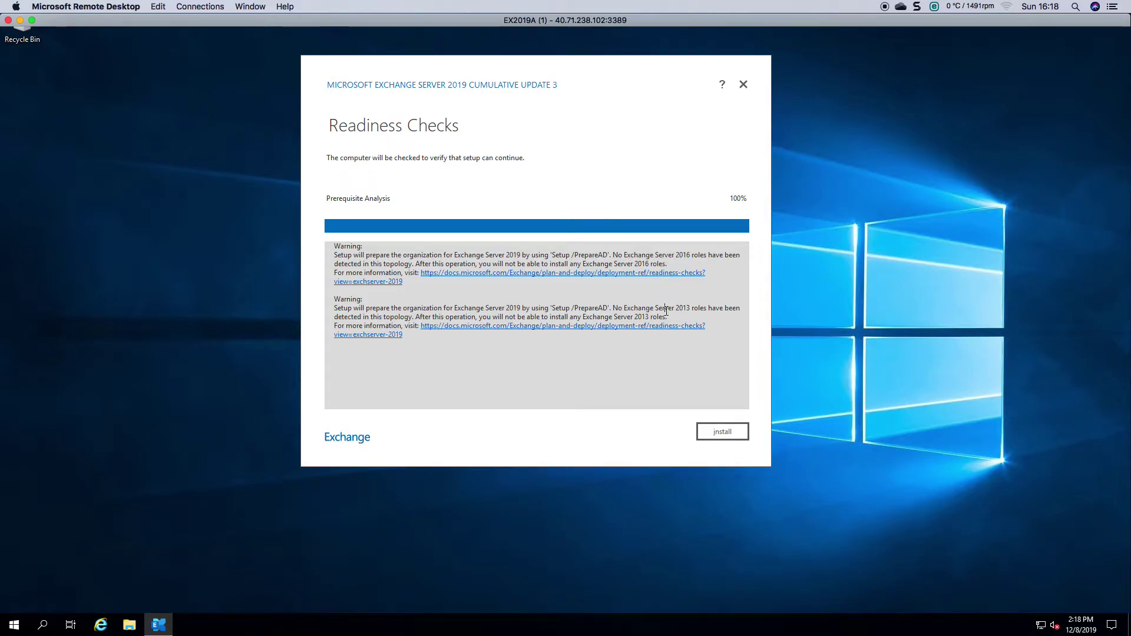
Start the Exchange Server 2019 installation and move the setup window aside to free desktop space
left_click(720, 435)
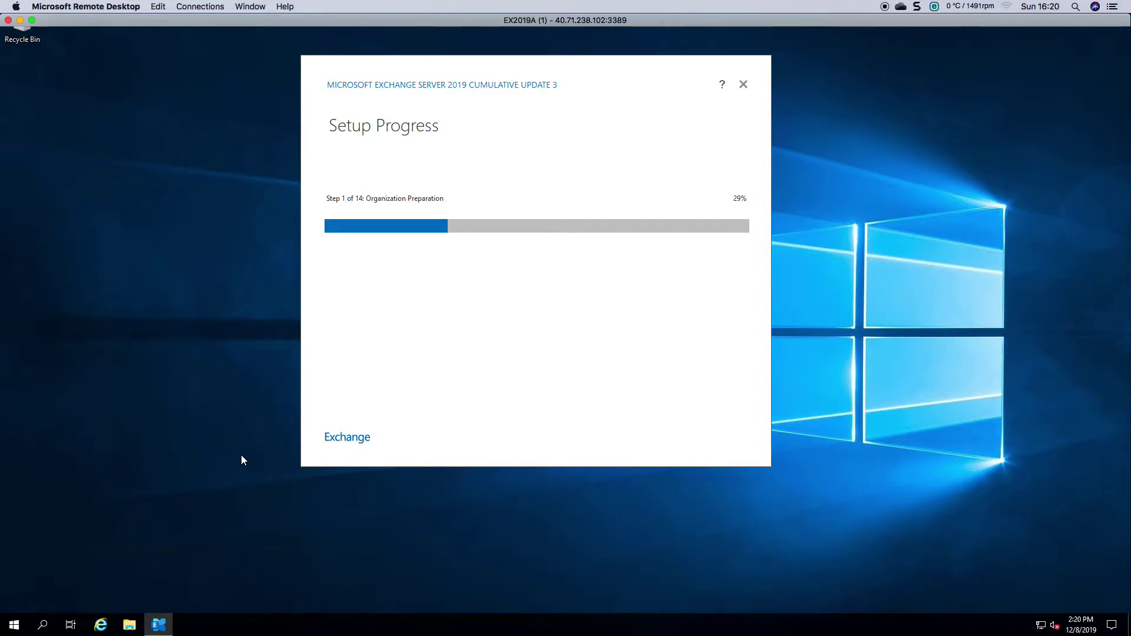
left_click_drag(583, 61, 884, 68)
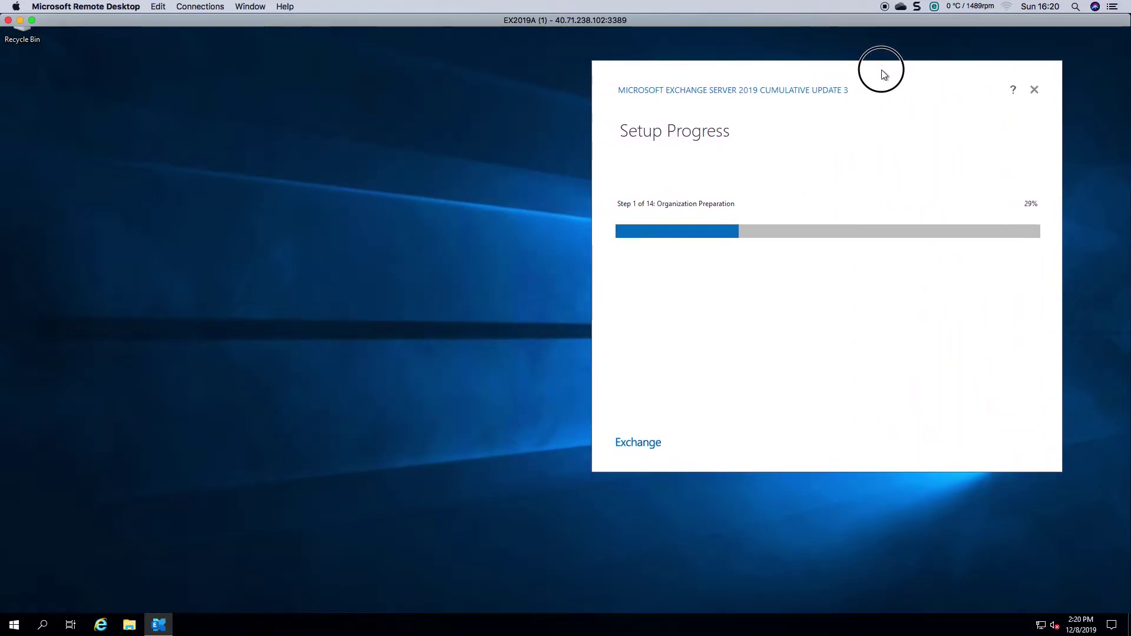
Open Command Prompt as administrator and place its window beside the Exchange setup window
right_click(12, 628)
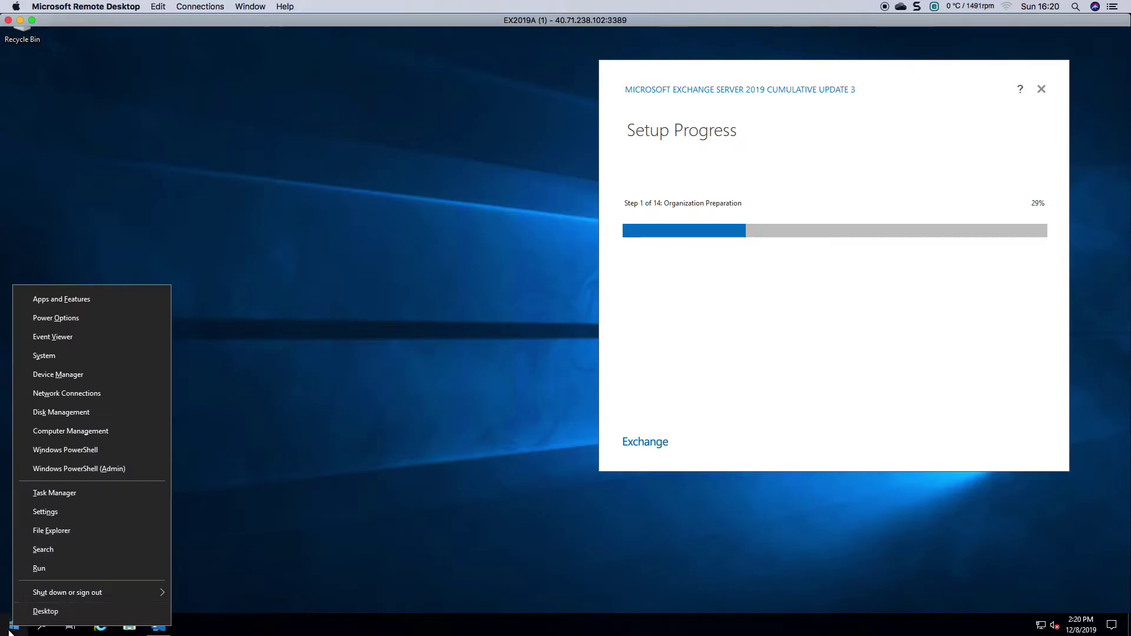
left_click(11, 628)
type("cmd")
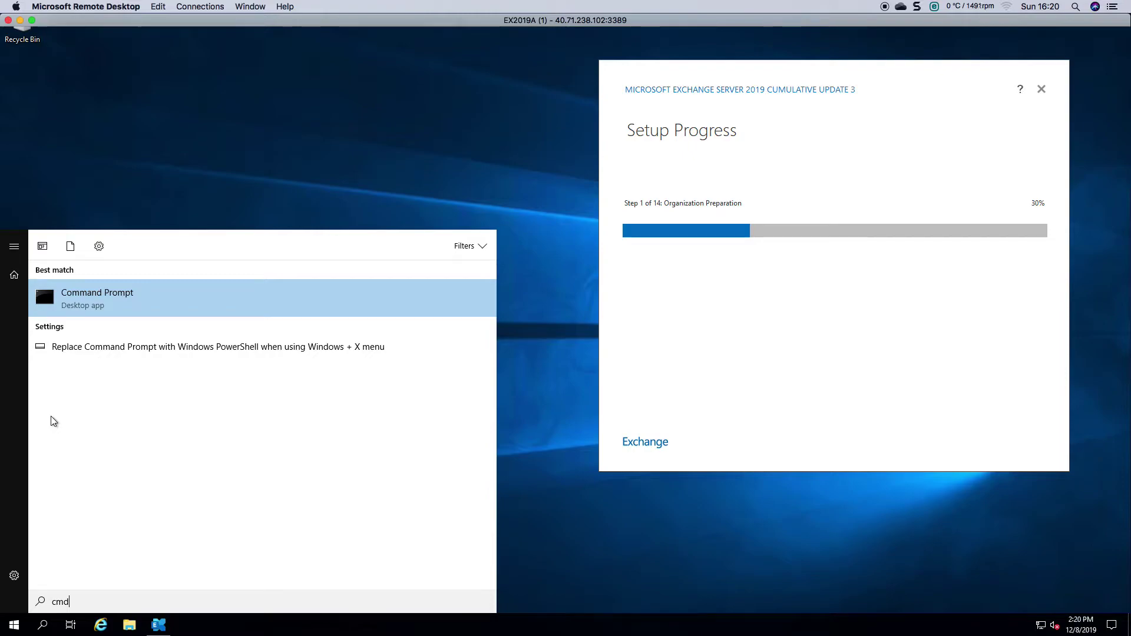
right_click(144, 301)
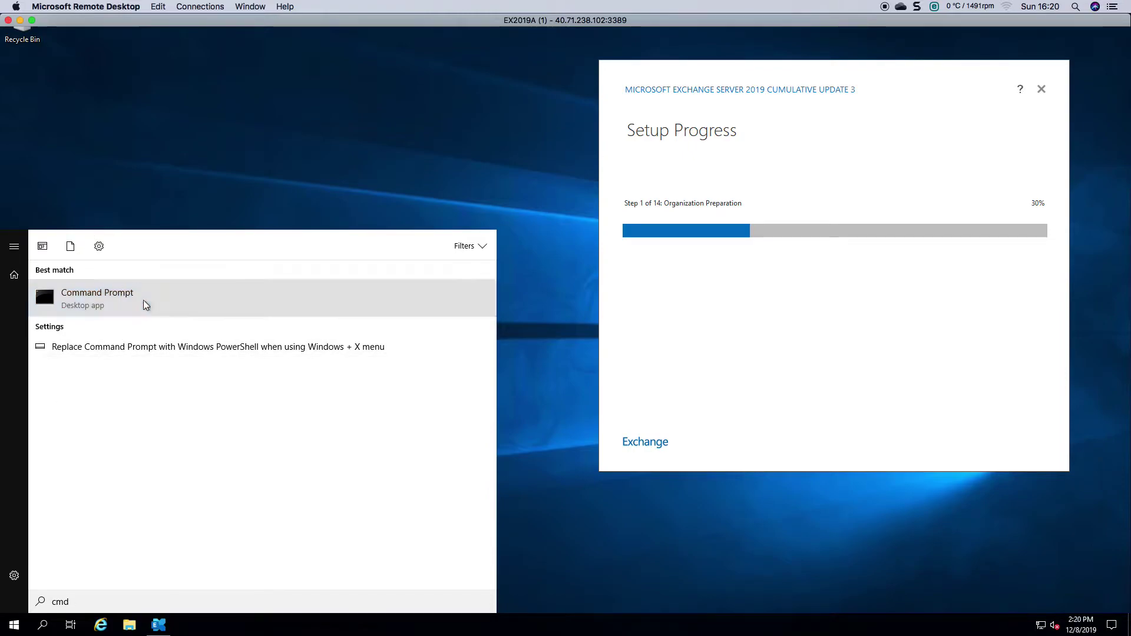
left_click(202, 316)
left_click(318, 45)
left_click_drag(318, 46, 298, 61)
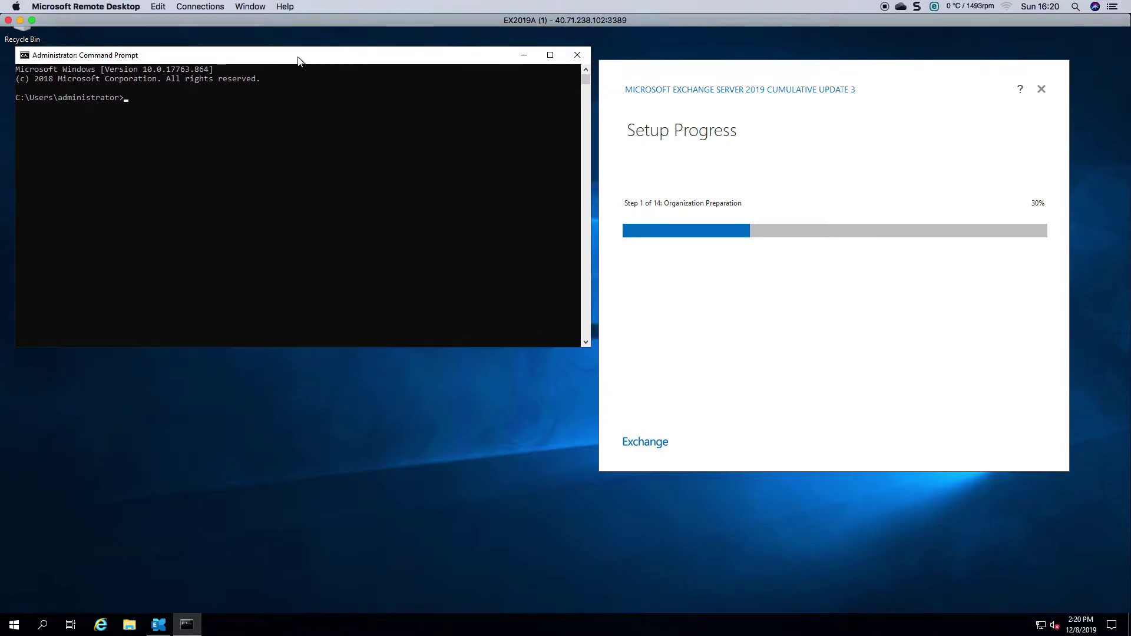
Change to the root directory with cd\ and look up the Exchange DVD's drive letter in File Explorer
type("cd\\")
key("Return")
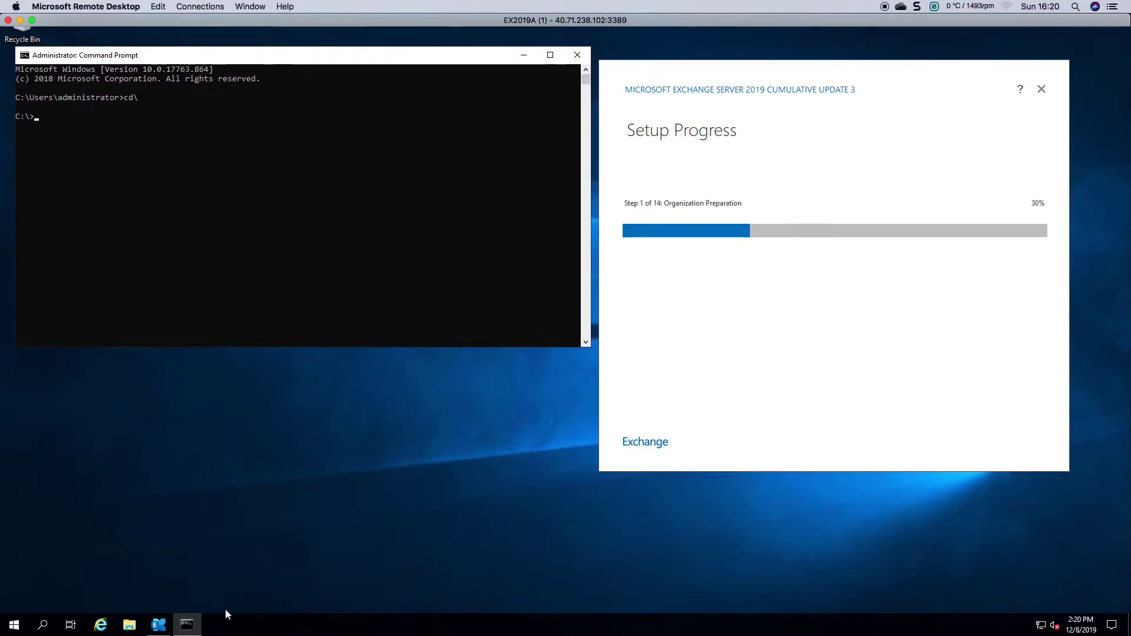
left_click(130, 626)
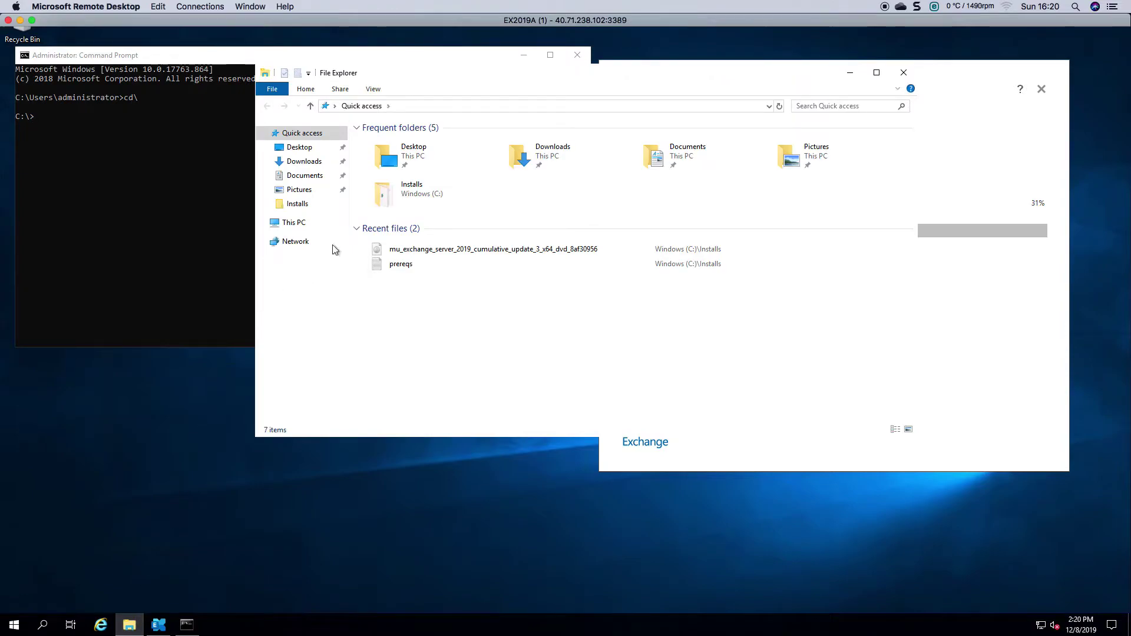
left_click(295, 223)
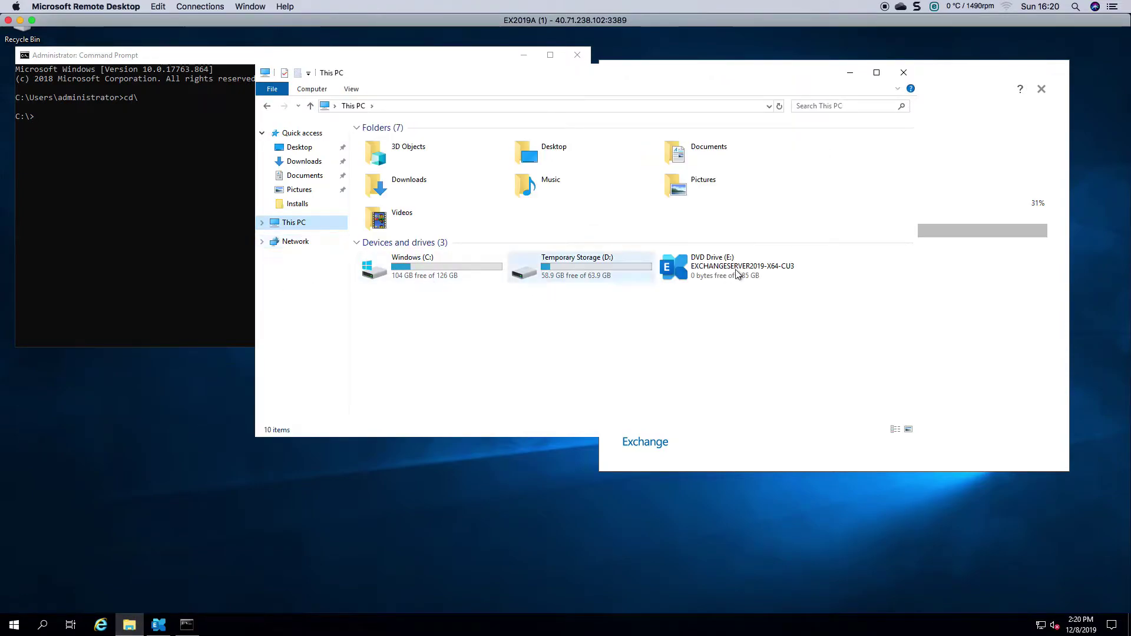
left_click(903, 72)
left_click(108, 186)
Switch the command prompt to the E: drive that holds the Exchange installation media
type("e:\\")
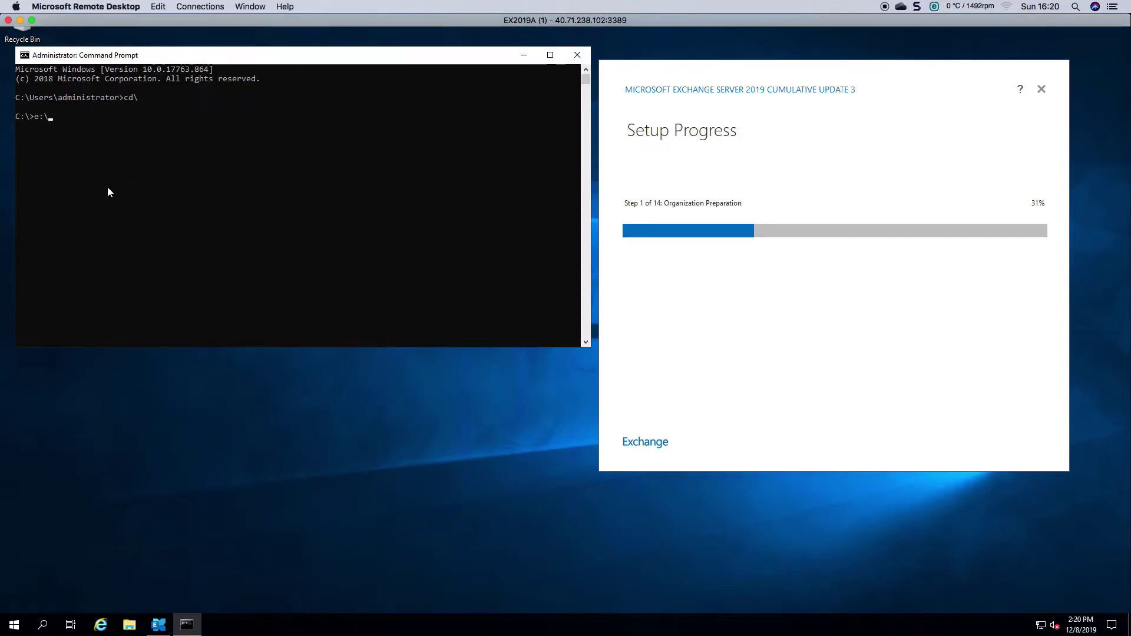
key("Return")
type("d:")
key("Return")
type("d:")
key("Return")
type("e:")
key("Return")
Write the command setup /PrepareAD /IacceptExchangeServerLicenseTerms at the E: prompt without running it
type("setu")
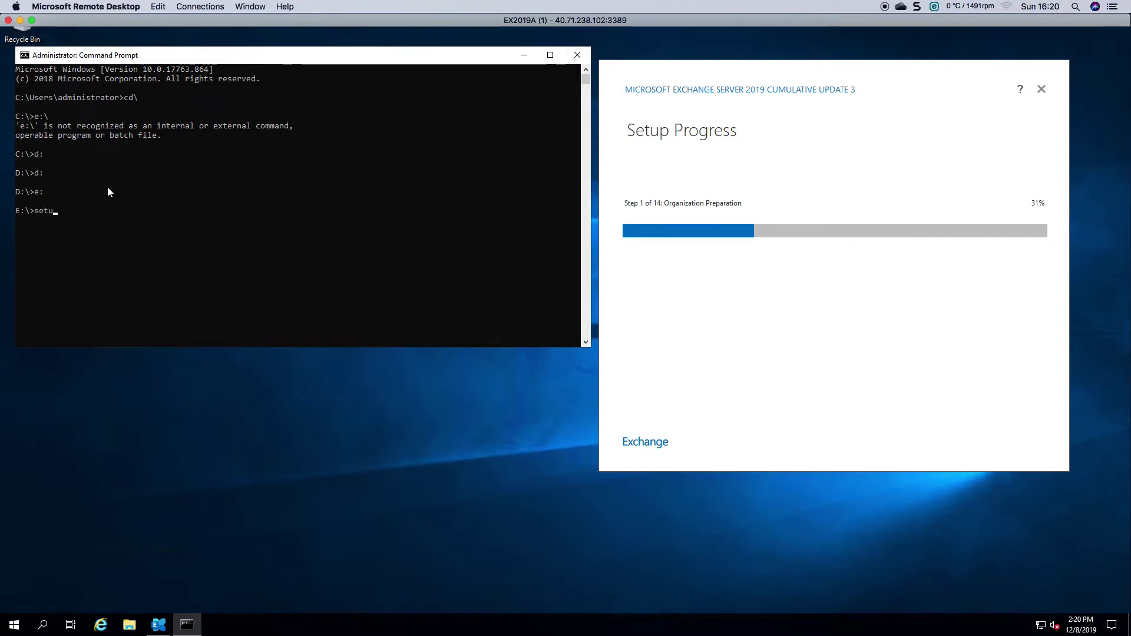
type("p /Pre")
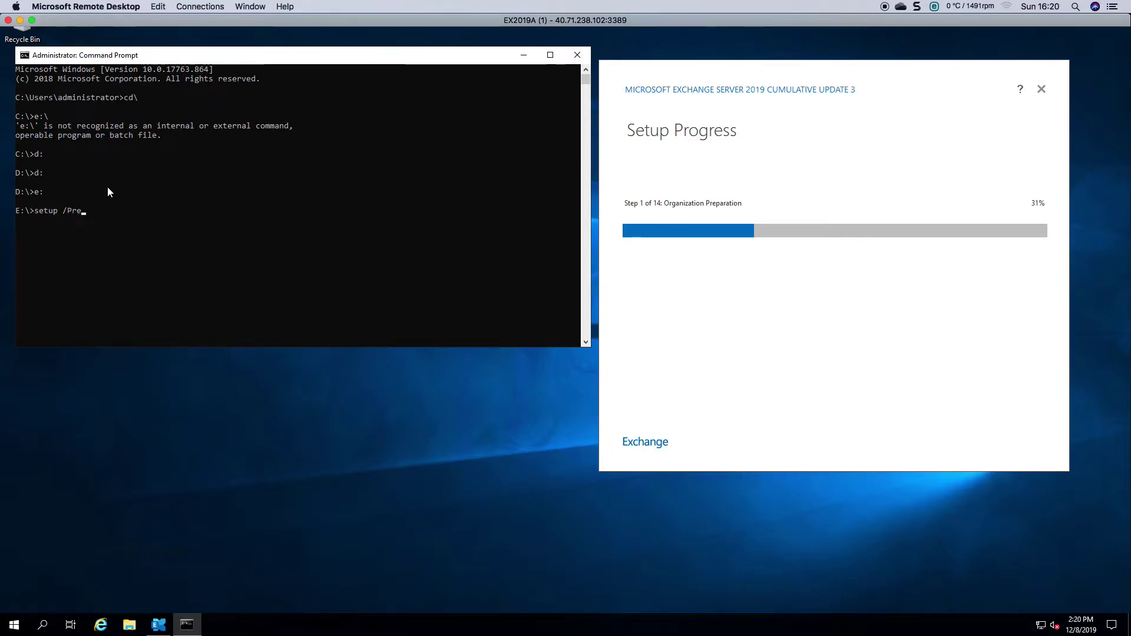
type("pareAD /IacceptExchange")
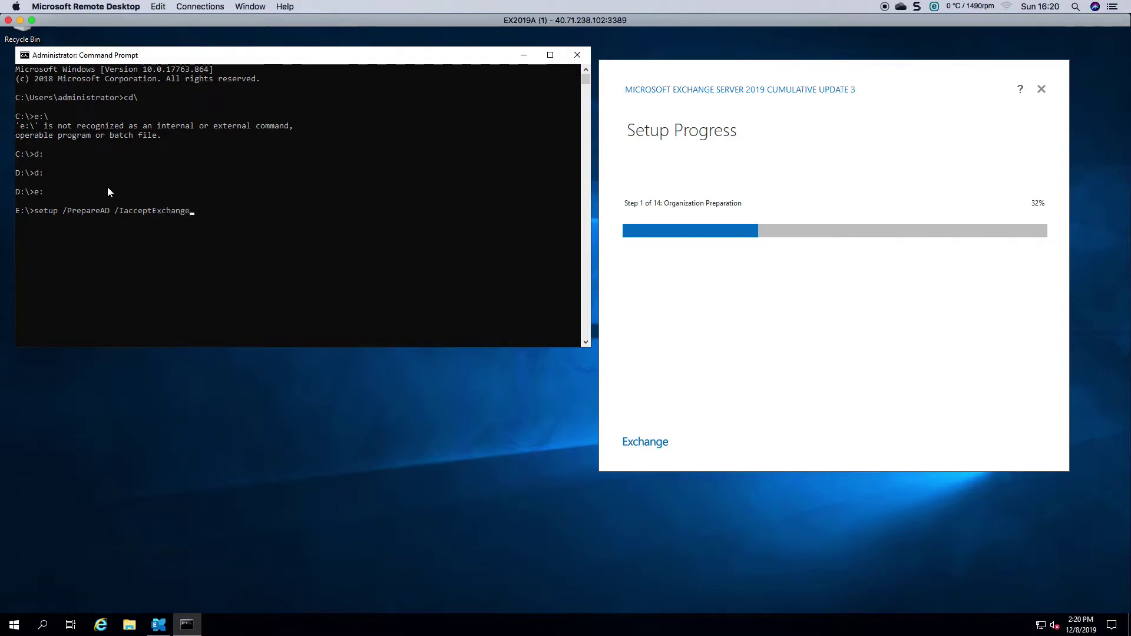
type("ServerLicenseTerms")
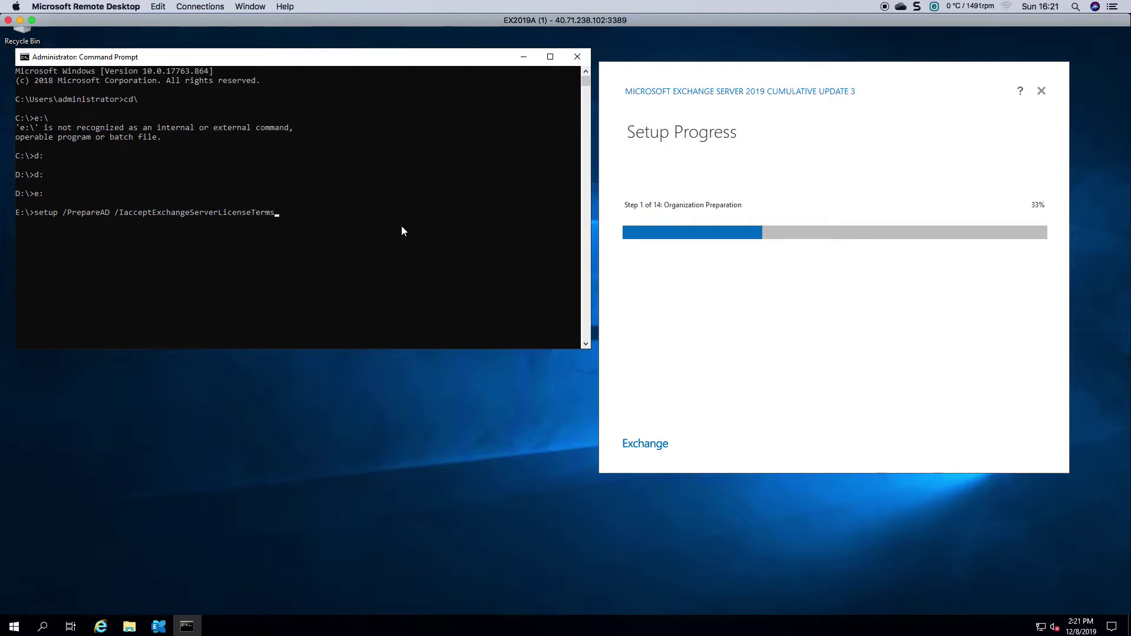
Change the unexecuted command's preparation switch to /PrepareSchema, keeping the licence acceptance switch
key("Left")
key("Left")
key("Left")
key("Left")
key("Left")
key("Left")
key("Left")
key("Left")
key("Left")
key("Left")
key("Left")
key("Left")
key("Left")
key("Left")
key("Left")
key("Left")
key("Left")
key("Left")
key("Left")
key("Left")
key("Left")
key("Left")
key("Left")
key("Left")
key("Left")
key("Left")
key("Left")
key("Left")
key("Left")
key("Left")
key("BackSpace")
key("BackSpace")
type("Schema")
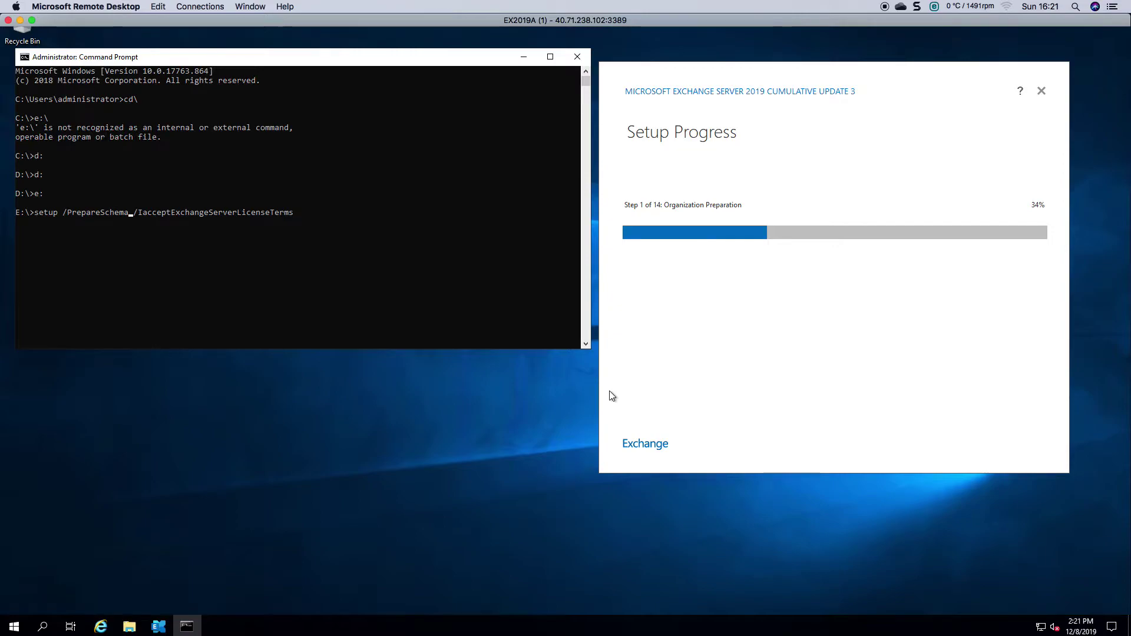
Close Command Prompt without running the command and move the Exchange setup window back towards the centre
left_click(578, 56)
left_click_drag(653, 112, 425, 81)
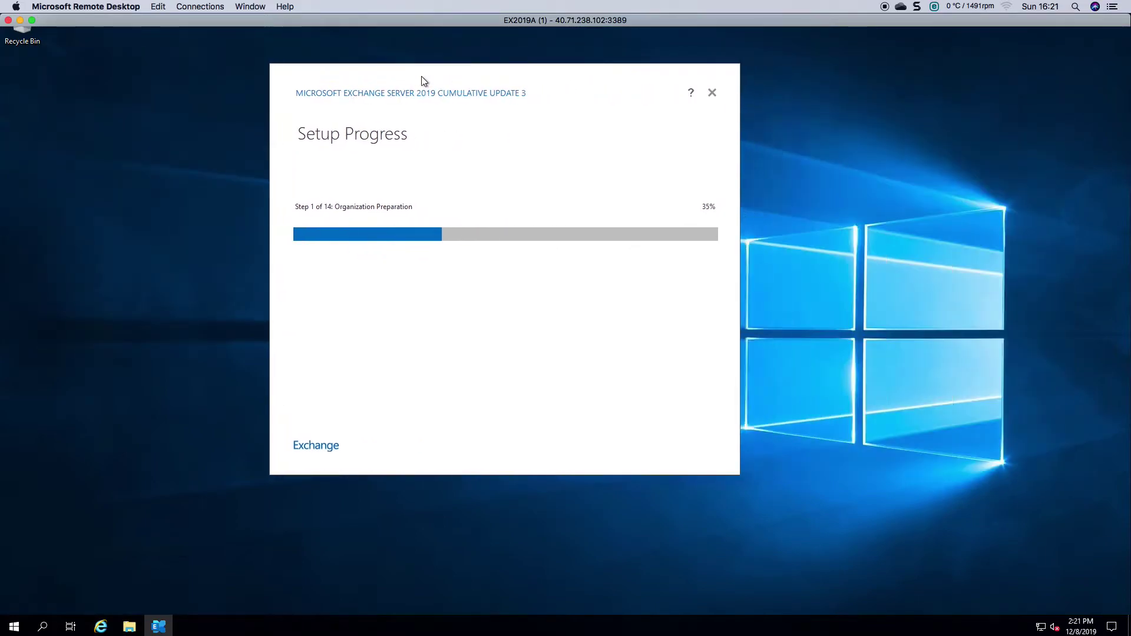
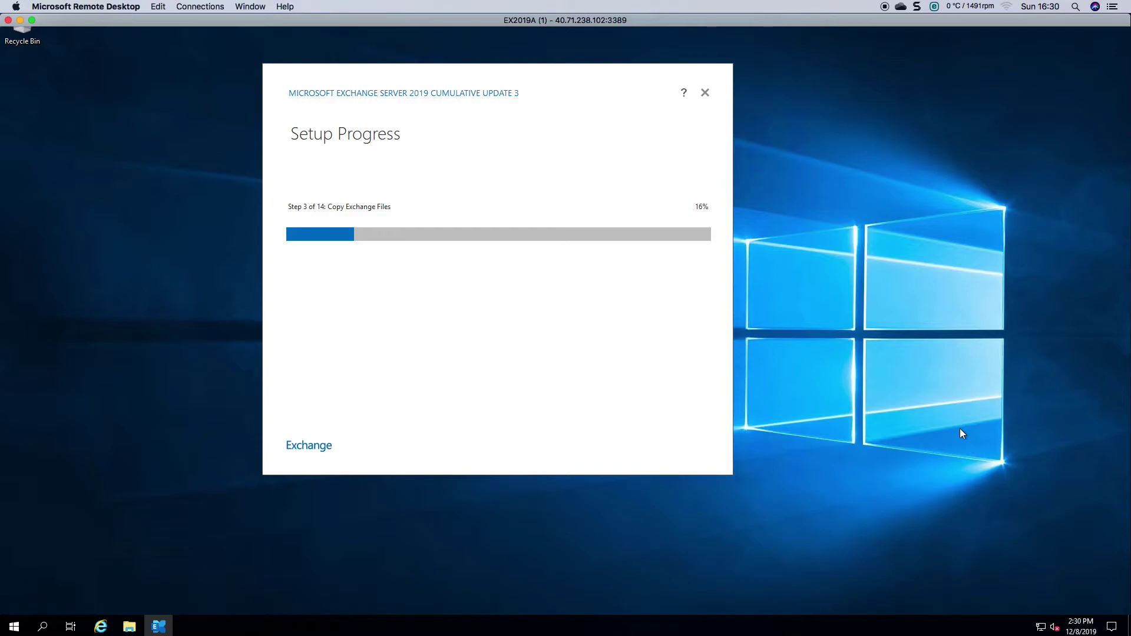
left_click_drag(648, 78, 956, 80)
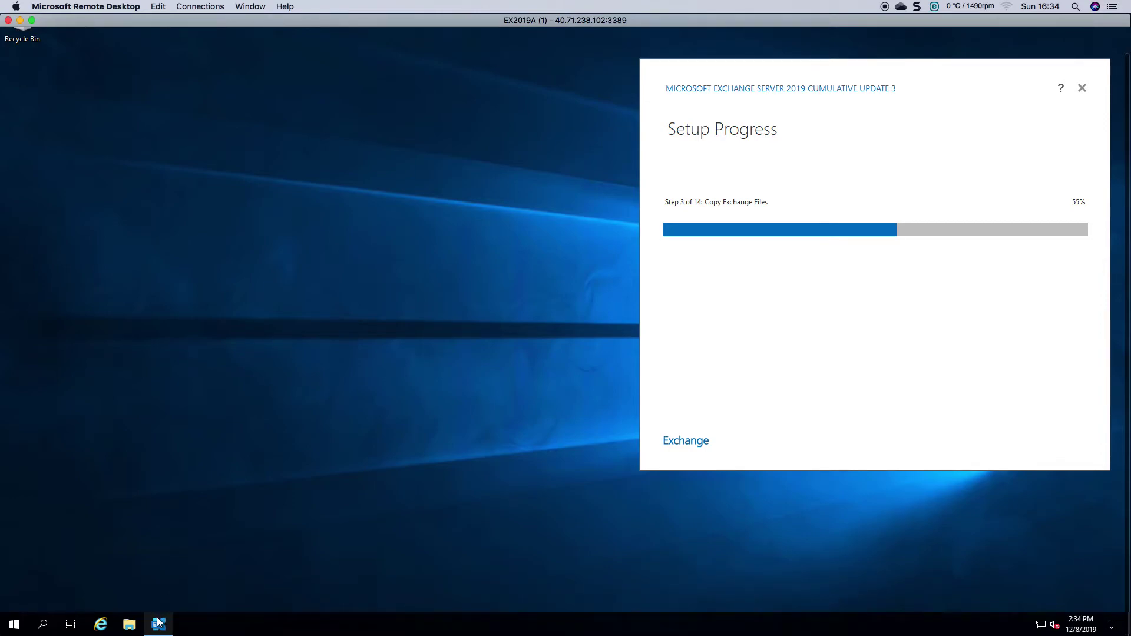
mouse_move(157, 618)
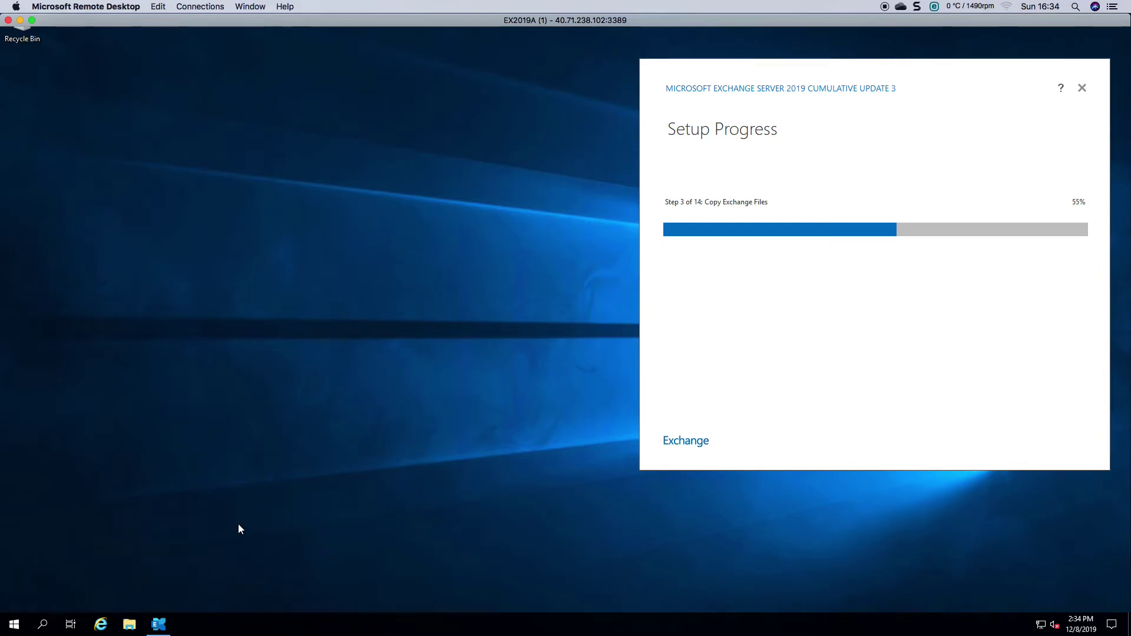
left_click(13, 626)
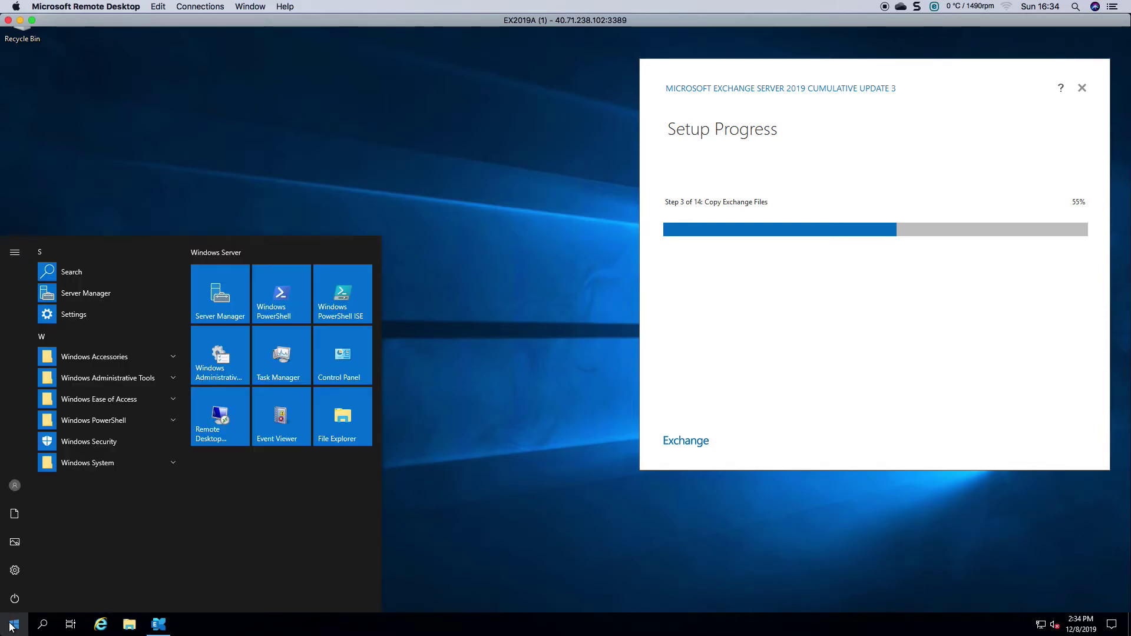
left_click(441, 455)
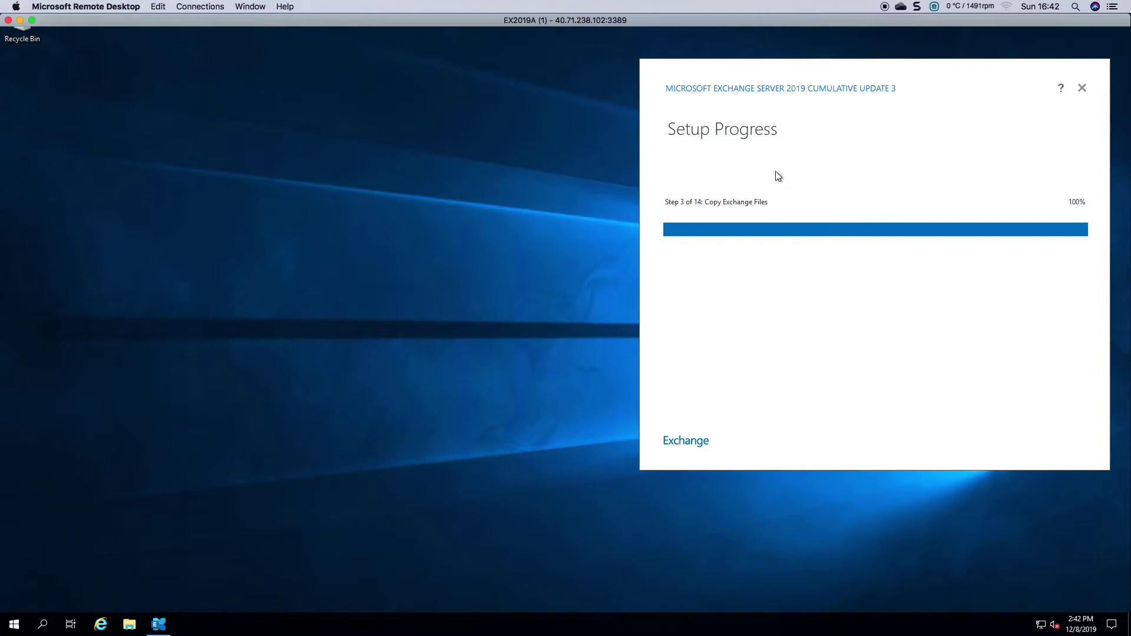
left_click_drag(910, 69, 641, 73)
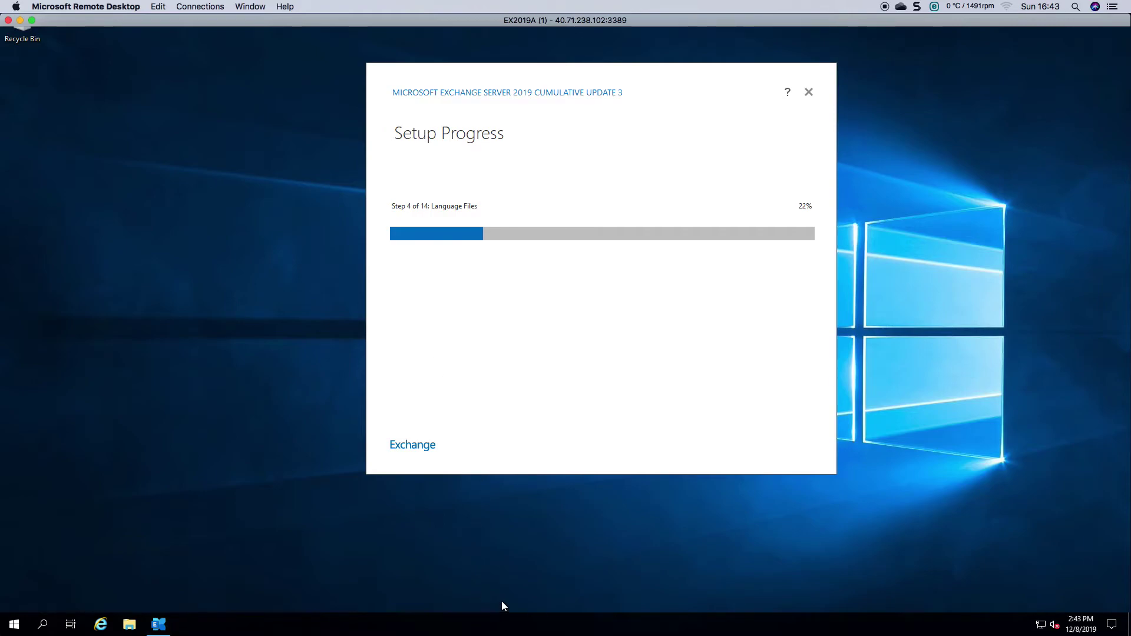
Open Task Manager, check the CPU performance, and expand the ExSetupUI process to inspect its resource use
left_click(462, 629)
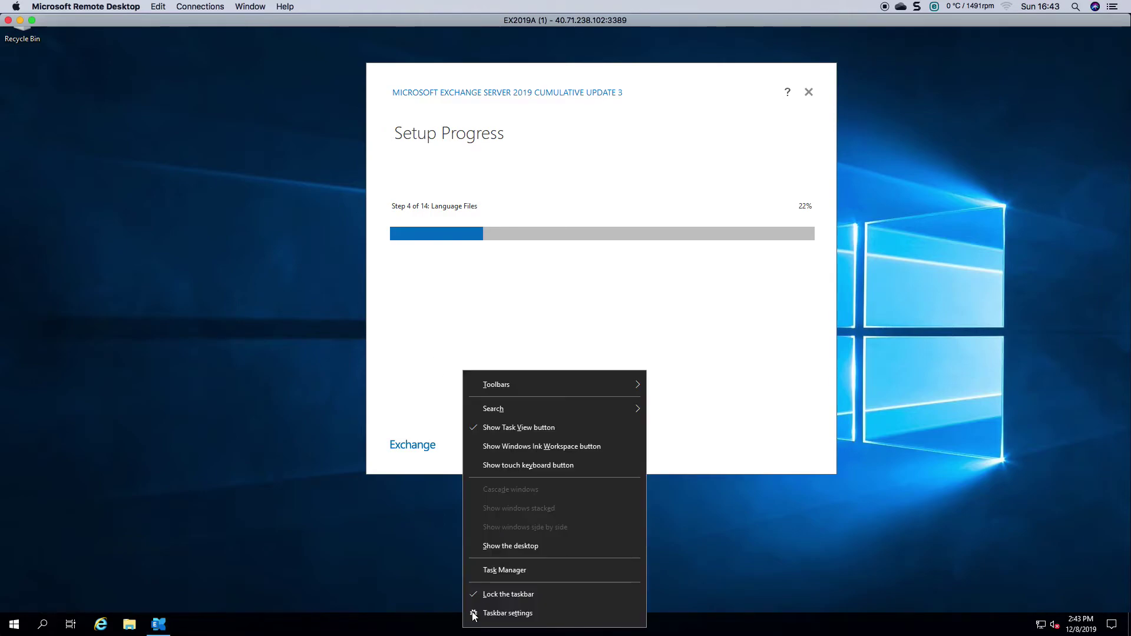
left_click(503, 571)
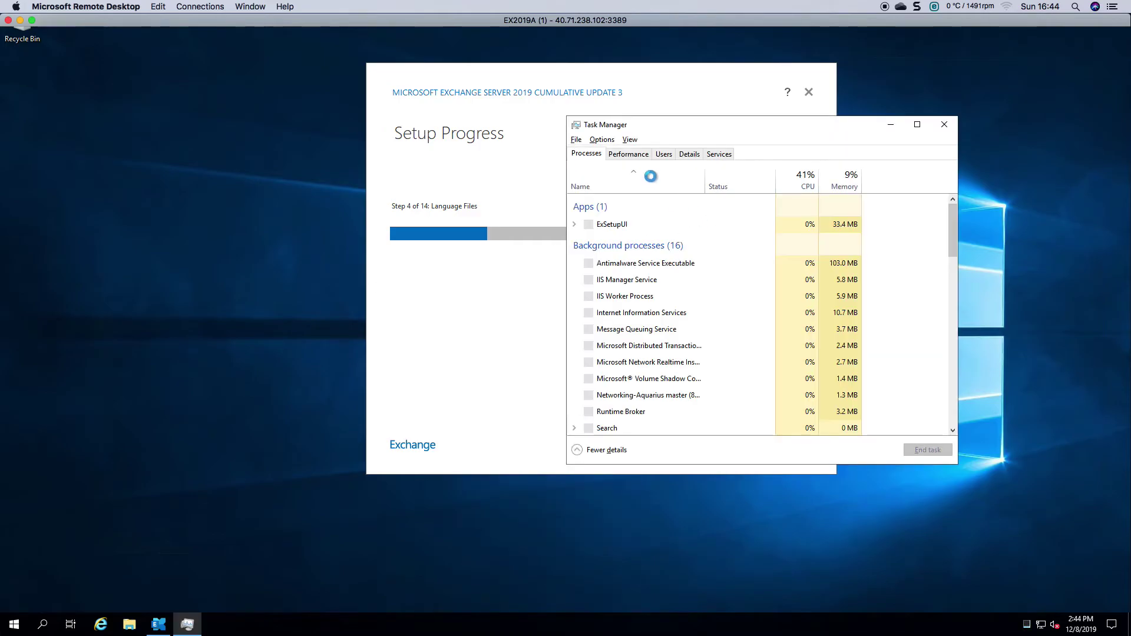
left_click(641, 155)
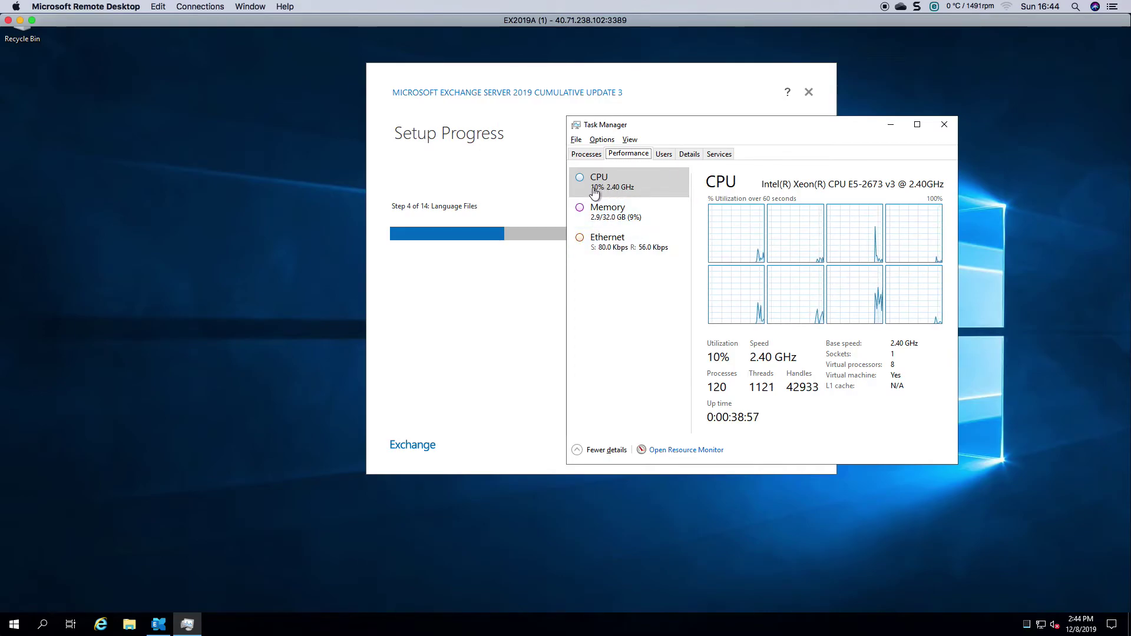
left_click(592, 155)
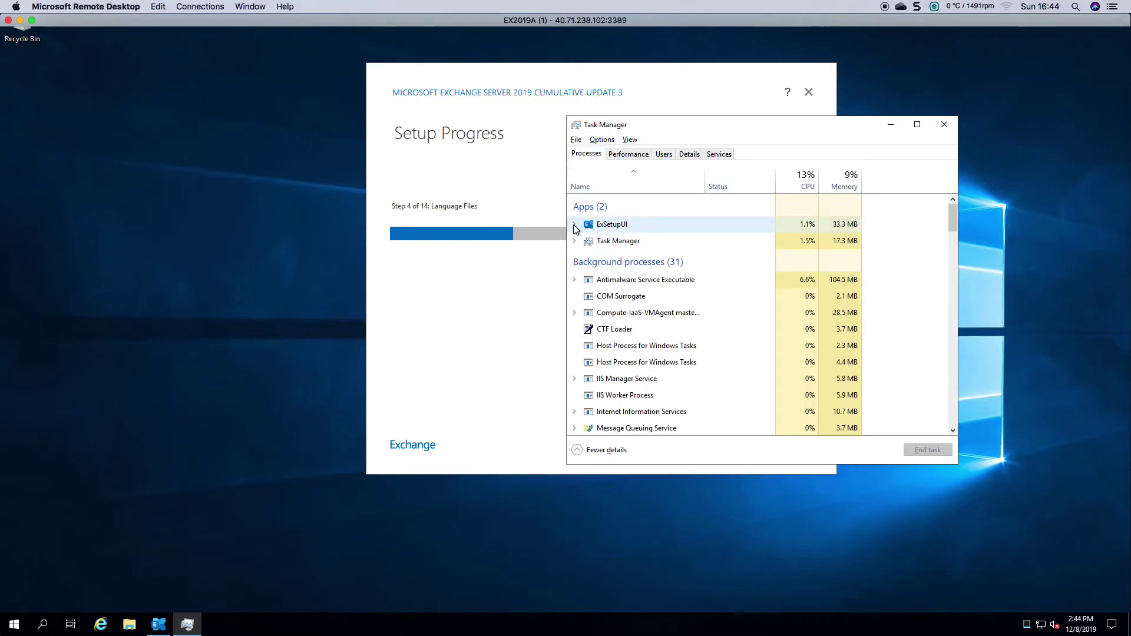
left_click(575, 226)
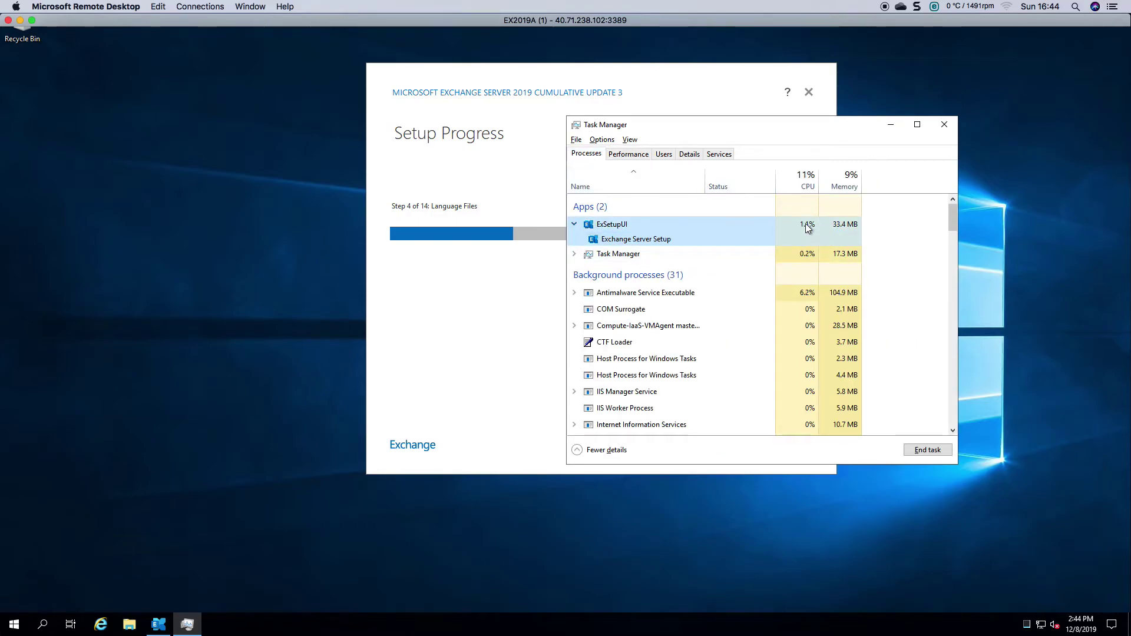
Examine the total processor utilization and the graphs of the individual CPU cores, and close Task Manager
left_click_drag(807, 136, 919, 138)
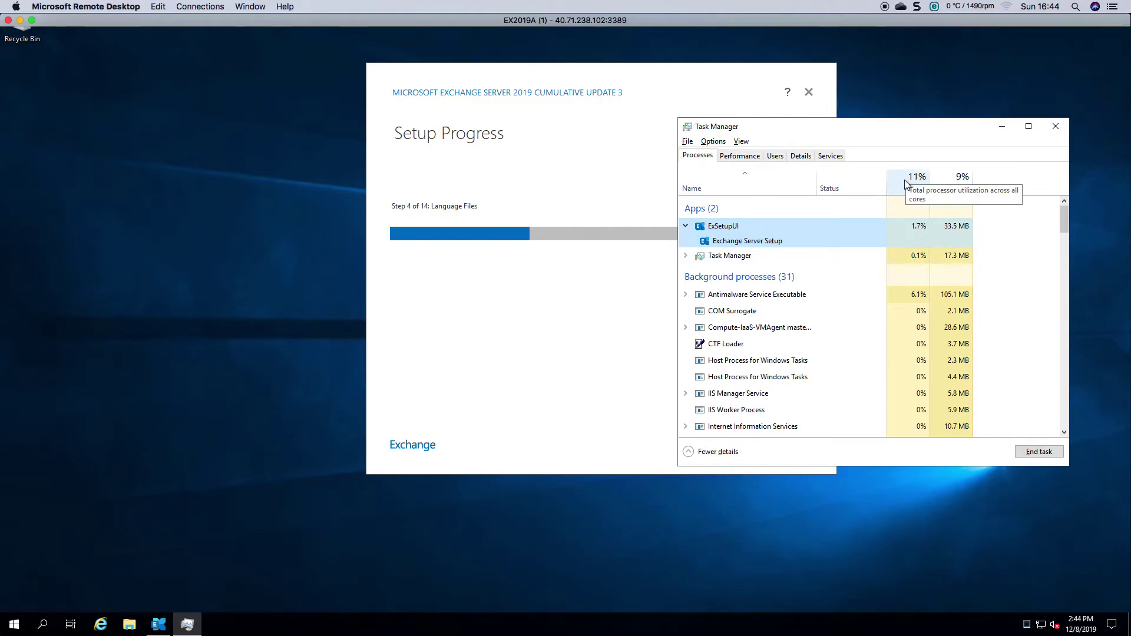
left_click(745, 162)
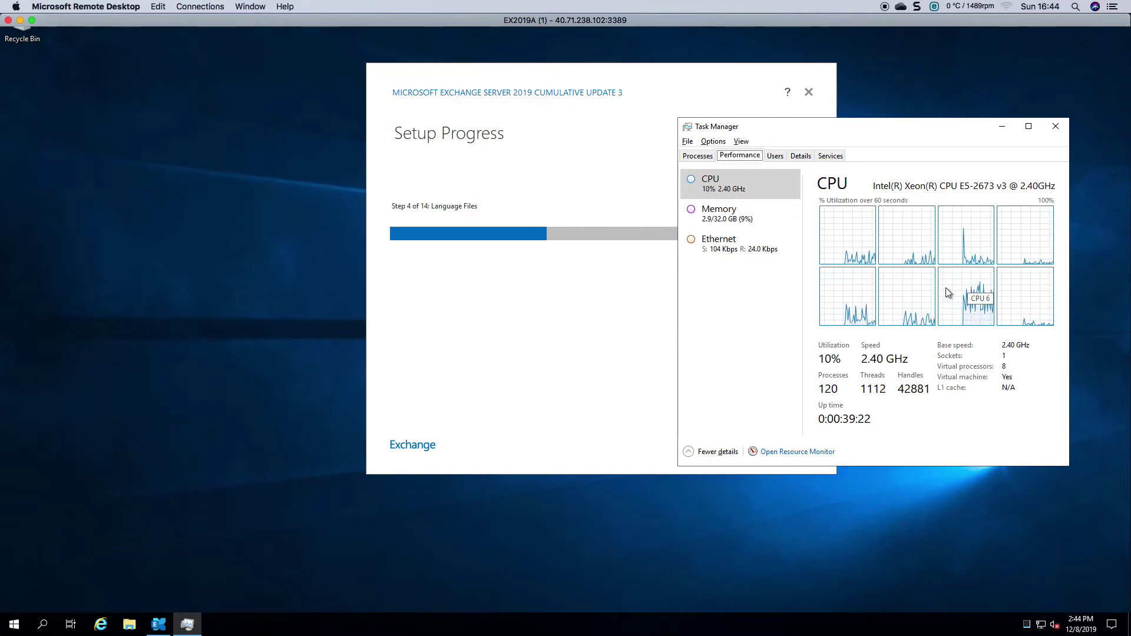
left_click_drag(891, 131, 935, 138)
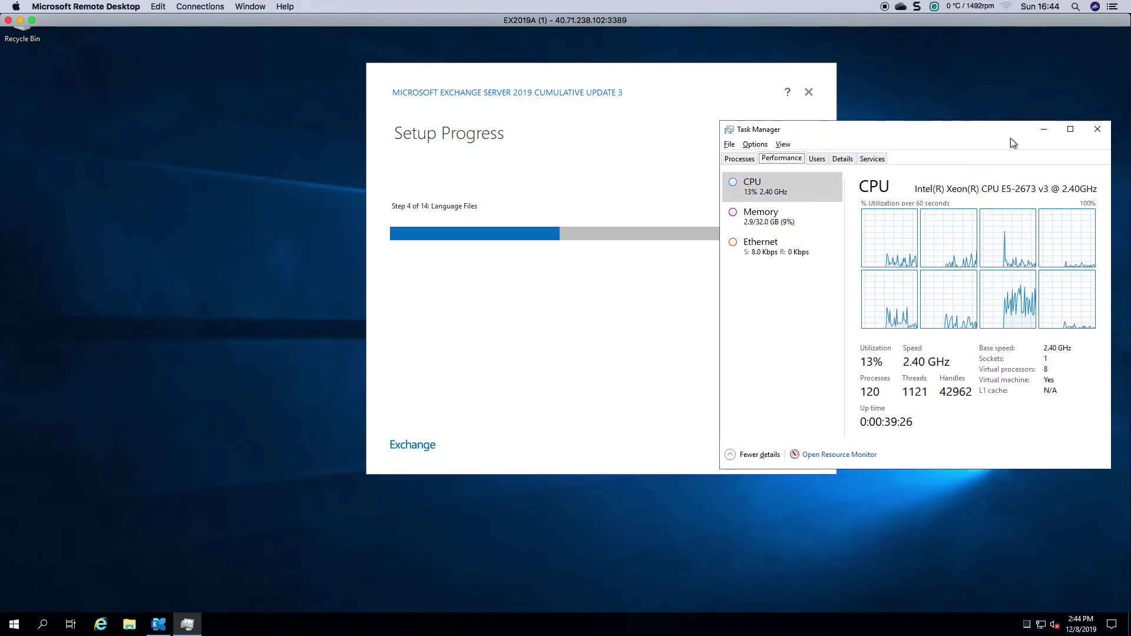
left_click(1097, 130)
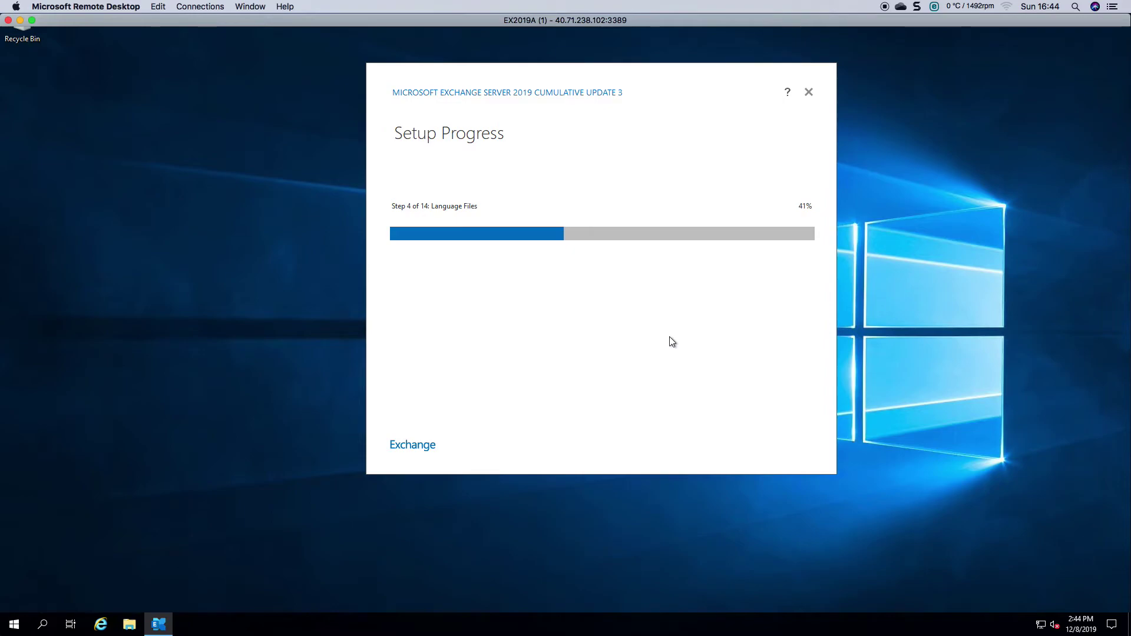